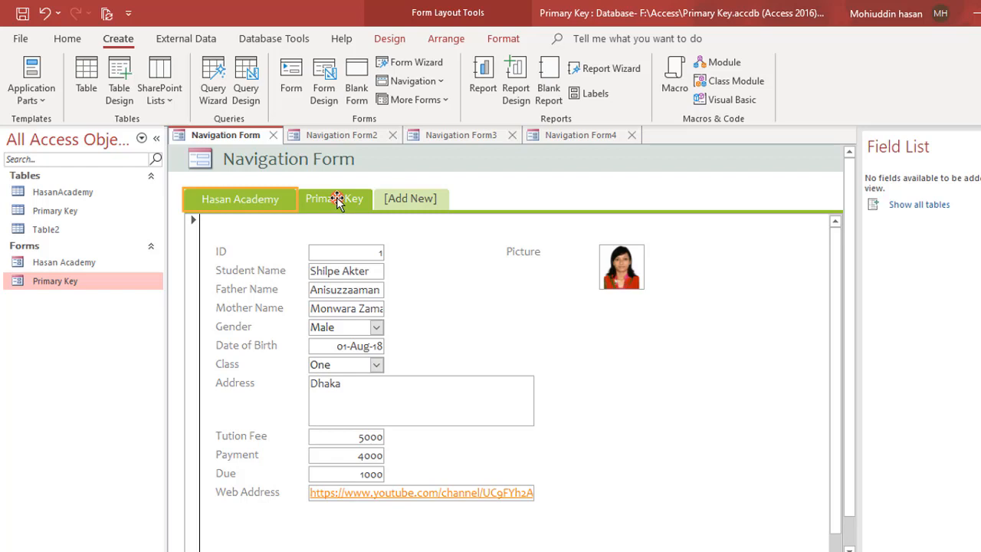
# Compare the Hasan Academy and Primary Key pages and the tab layouts across the four open navigation forms
pyautogui.click(337, 199)
pyautogui.click(220, 202)
pyautogui.click(331, 201)
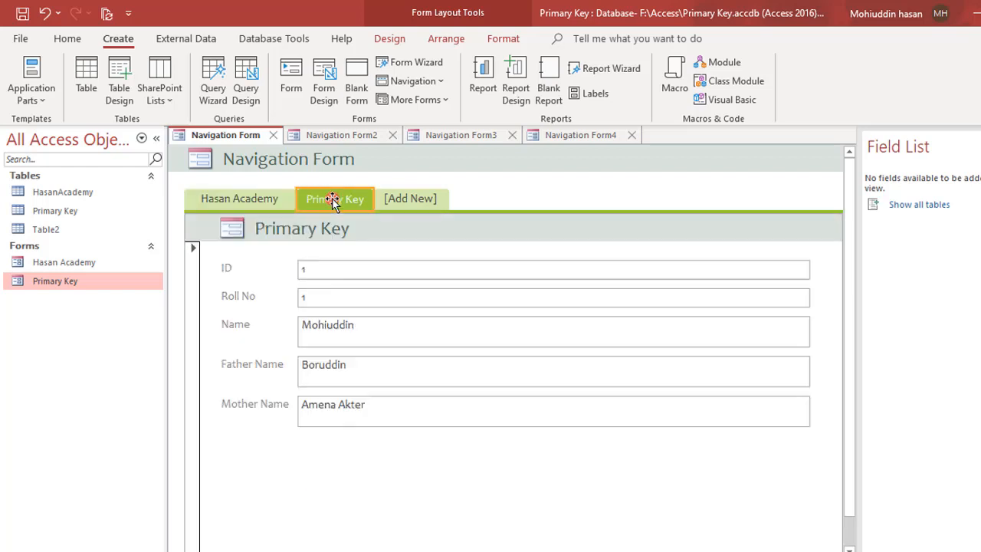
pyautogui.click(230, 203)
pyautogui.click(323, 206)
pyautogui.click(340, 134)
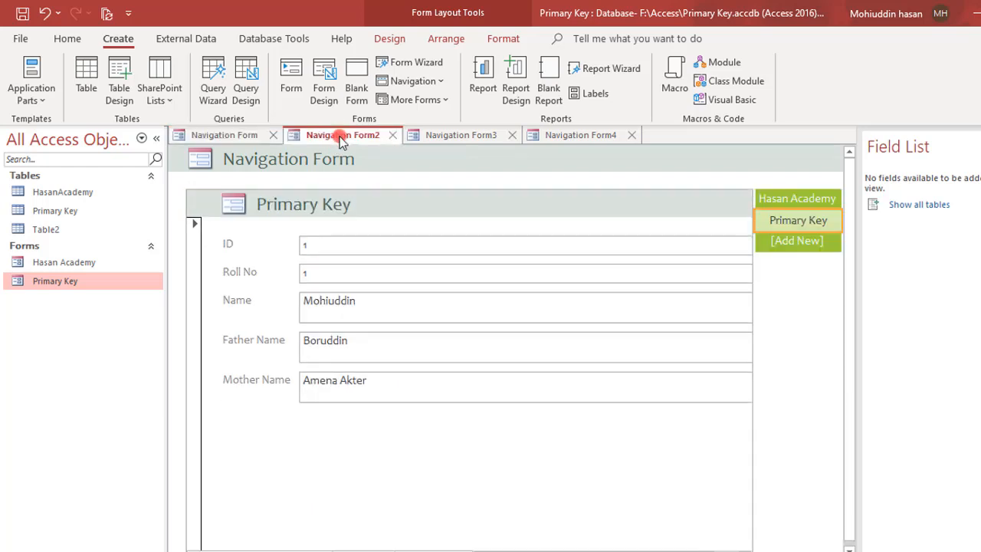
pyautogui.click(797, 198)
pyautogui.click(795, 222)
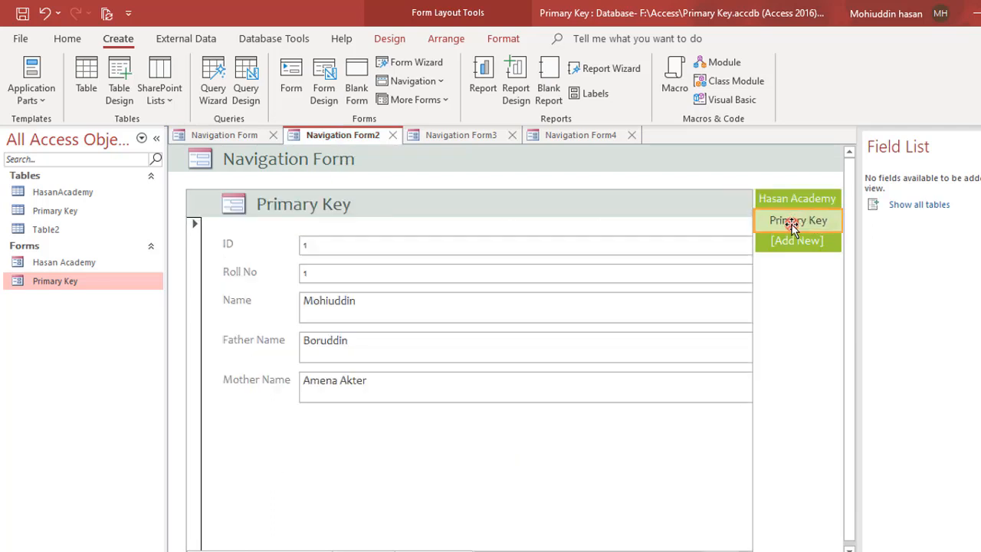
pyautogui.click(447, 138)
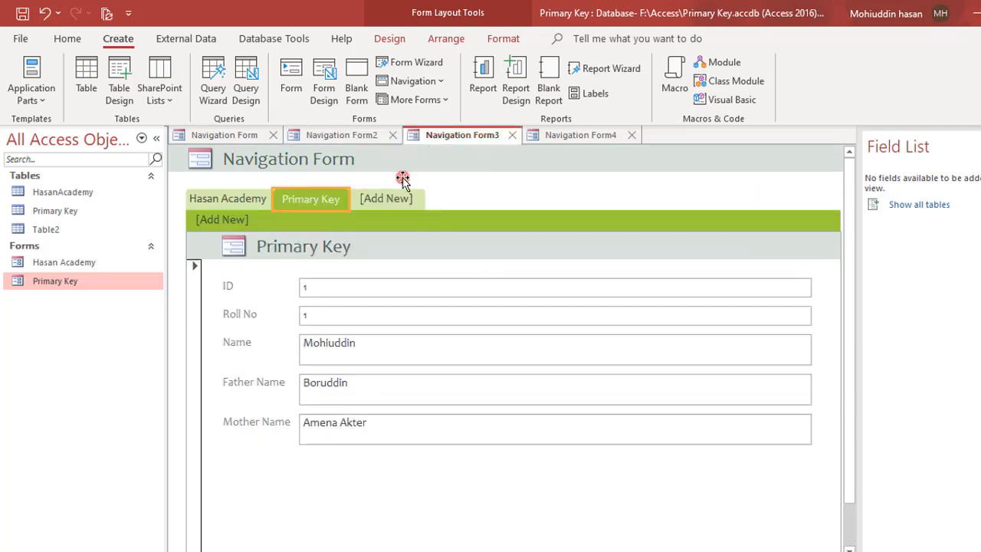
pyautogui.click(210, 198)
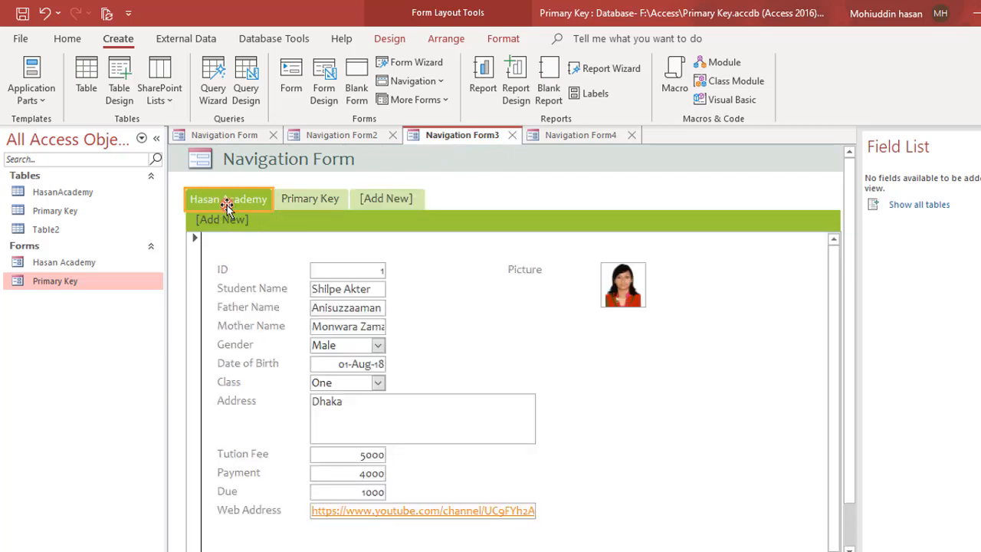
pyautogui.click(309, 200)
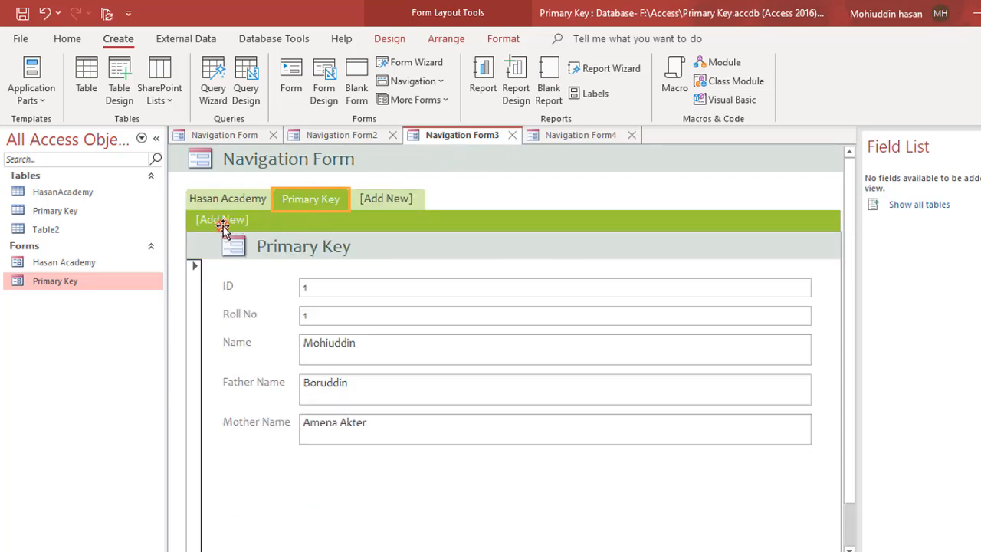
pyautogui.click(536, 135)
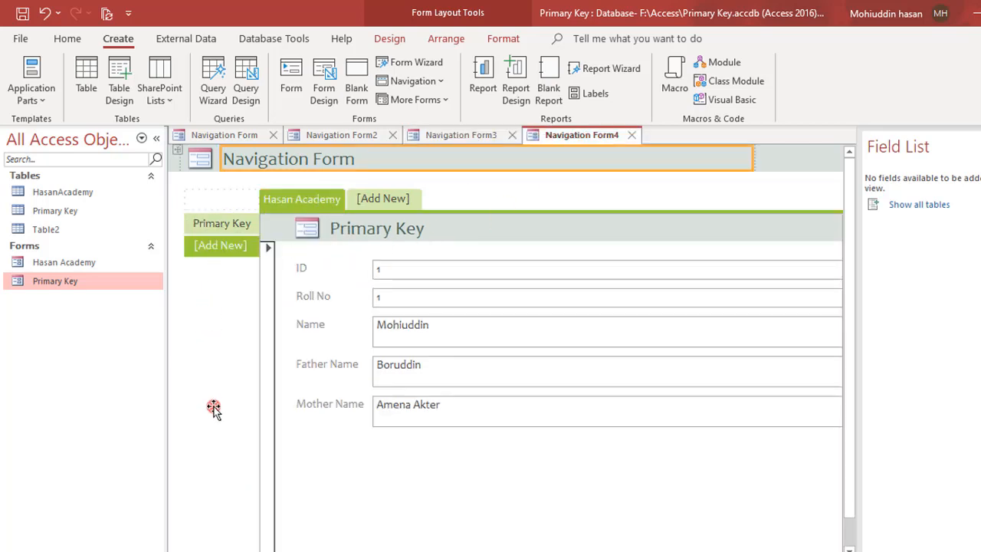
pyautogui.click(230, 248)
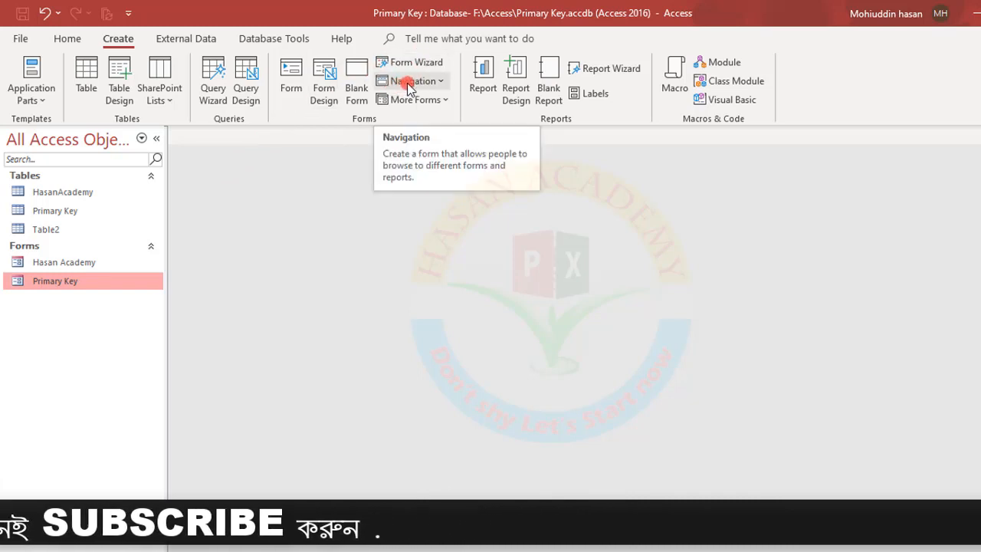
# Create a new navigation form with the Horizontal Tabs layout
pyautogui.click(440, 83)
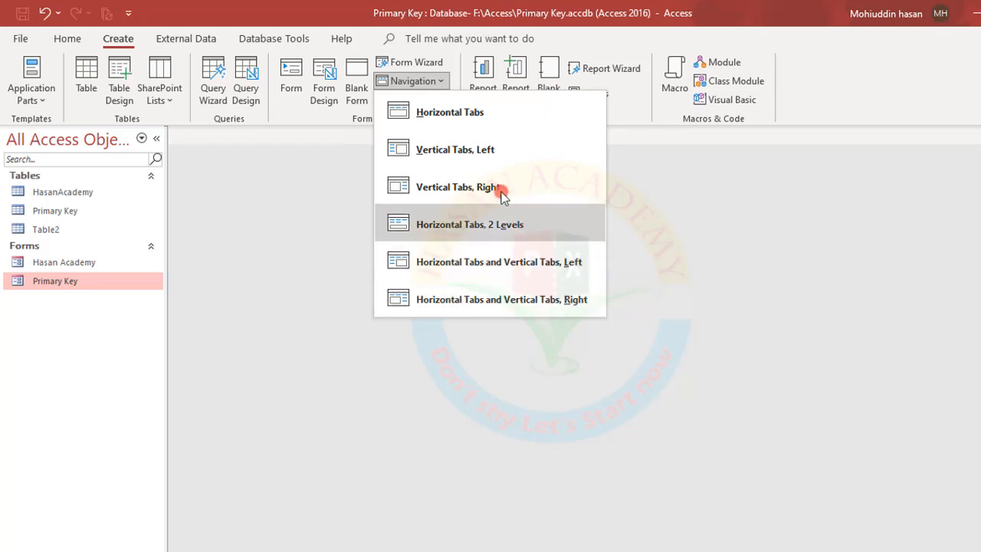
pyautogui.click(458, 113)
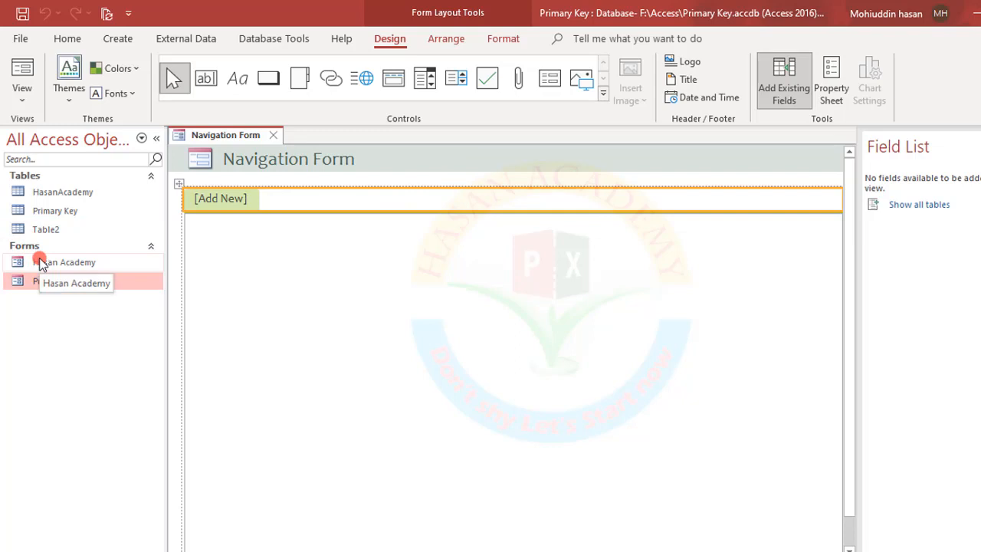
# View the Hasan Academy and Primary Key forms on their own, closing both to return to the new navigation form
pyautogui.click(42, 263)
pyautogui.doubleClick(42, 263)
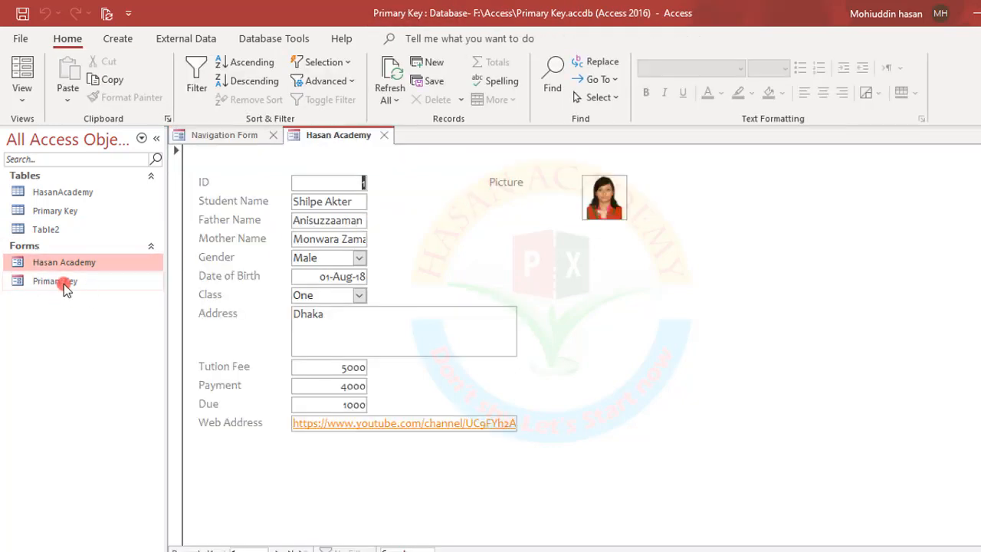
pyautogui.doubleClick(65, 282)
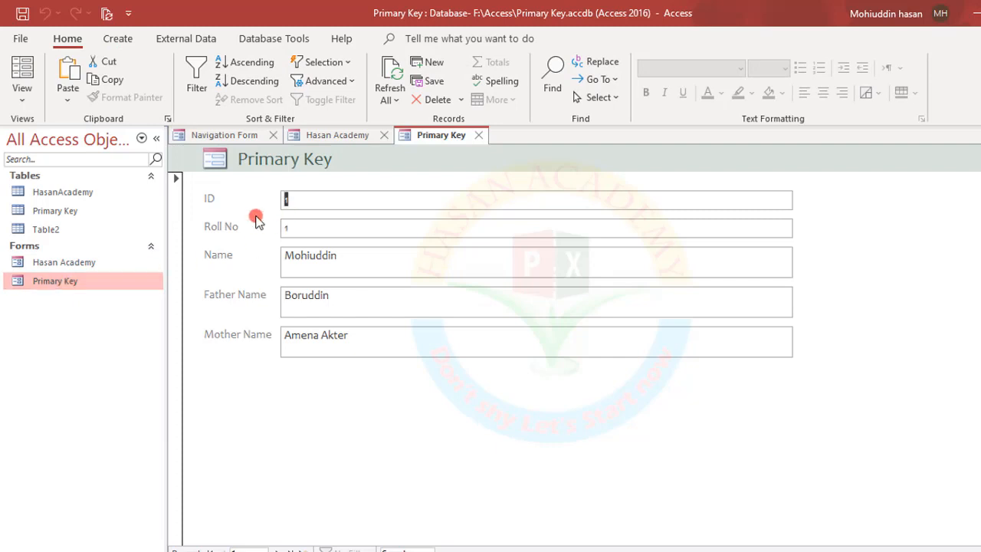
pyautogui.click(81, 263)
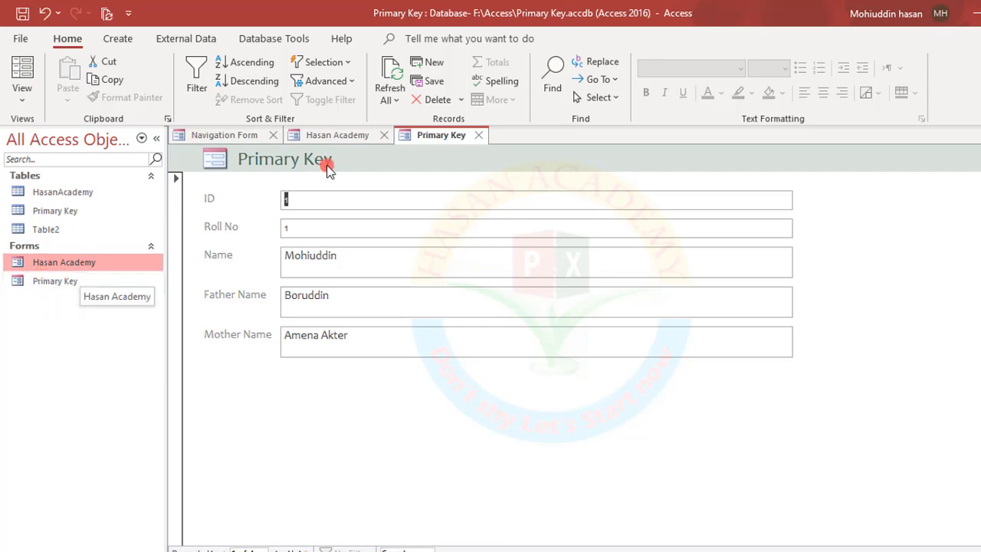
pyautogui.click(478, 135)
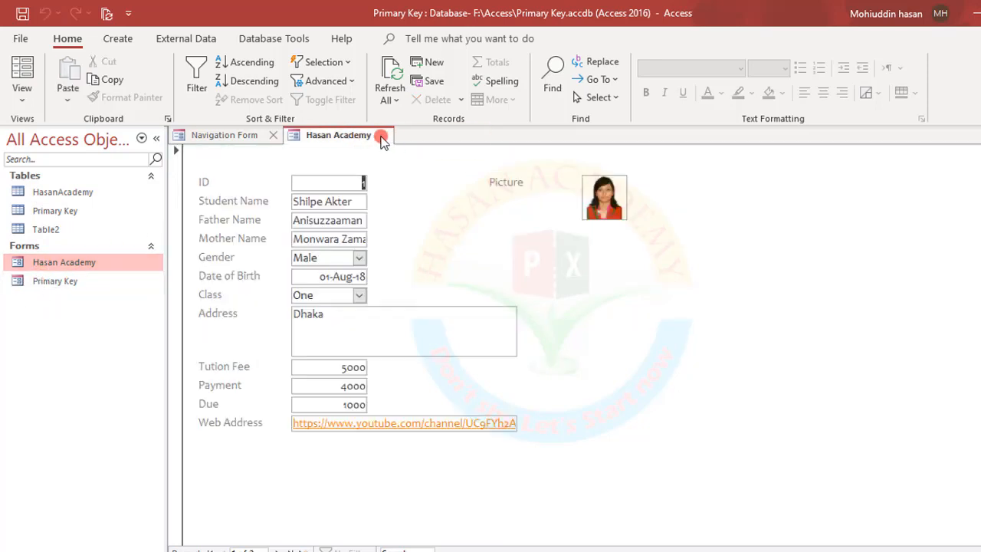
pyautogui.click(381, 136)
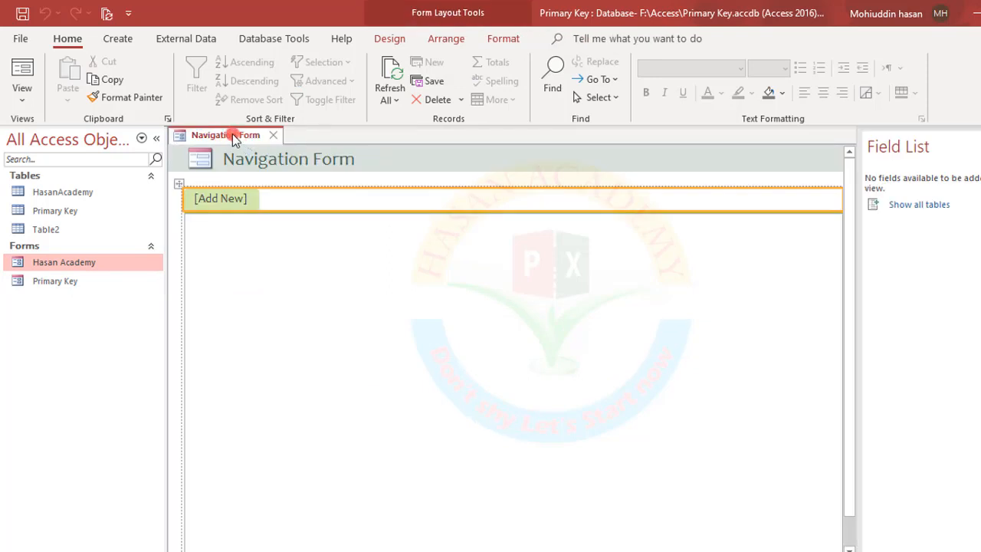
# Add a Hasan Academy tab to the navigation form so that it displays the form of that name
pyautogui.click(205, 200)
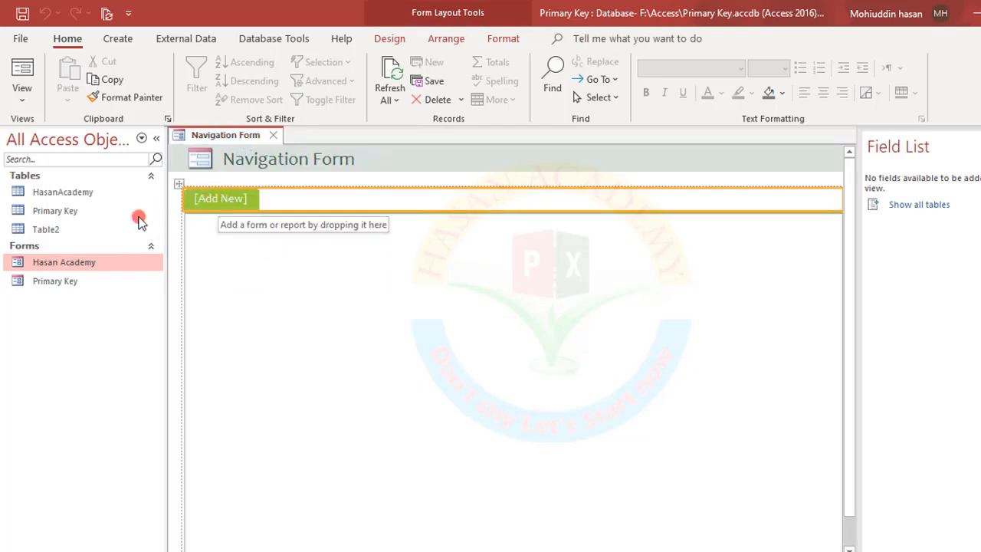
pyautogui.click(34, 264)
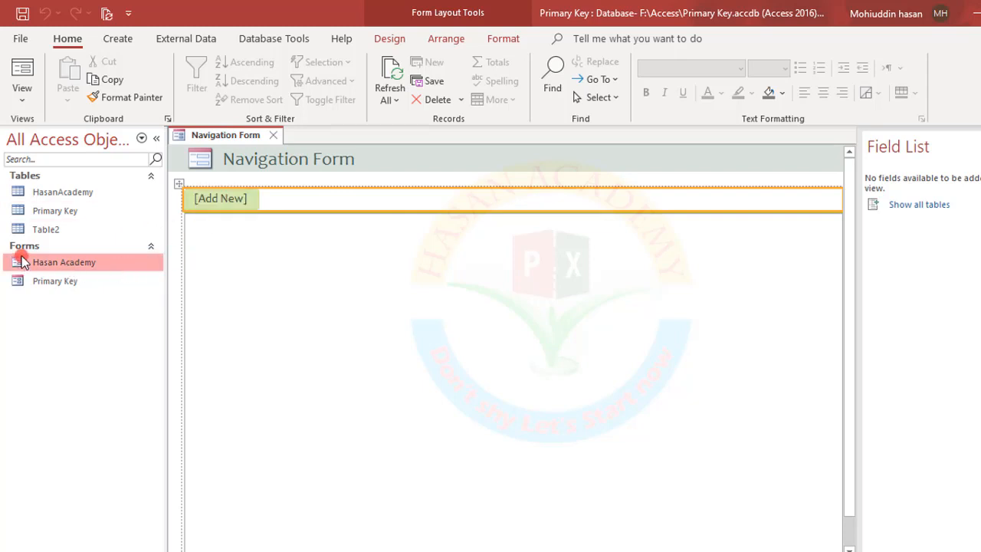
pyautogui.moveTo(160, 256); pyautogui.dragTo(221, 199)
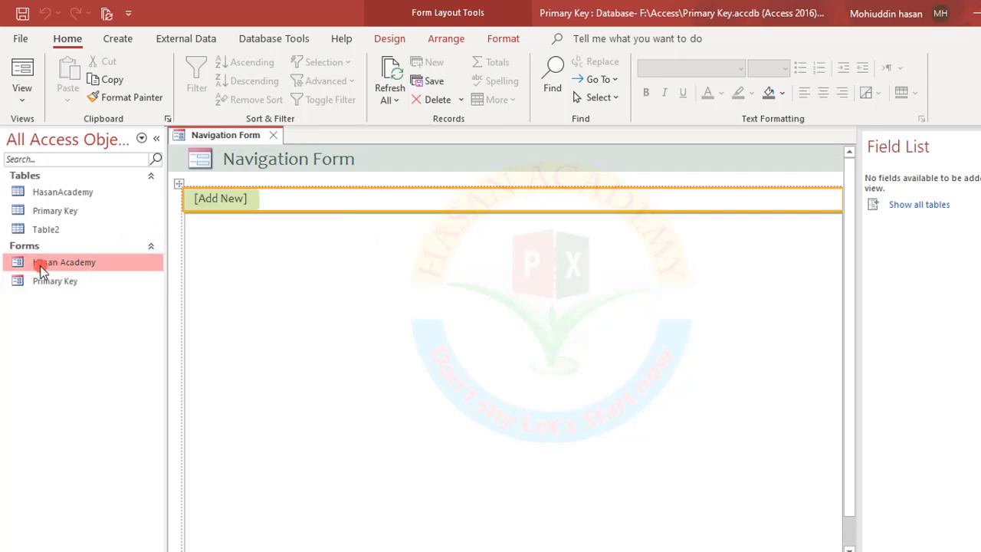
pyautogui.click(212, 199)
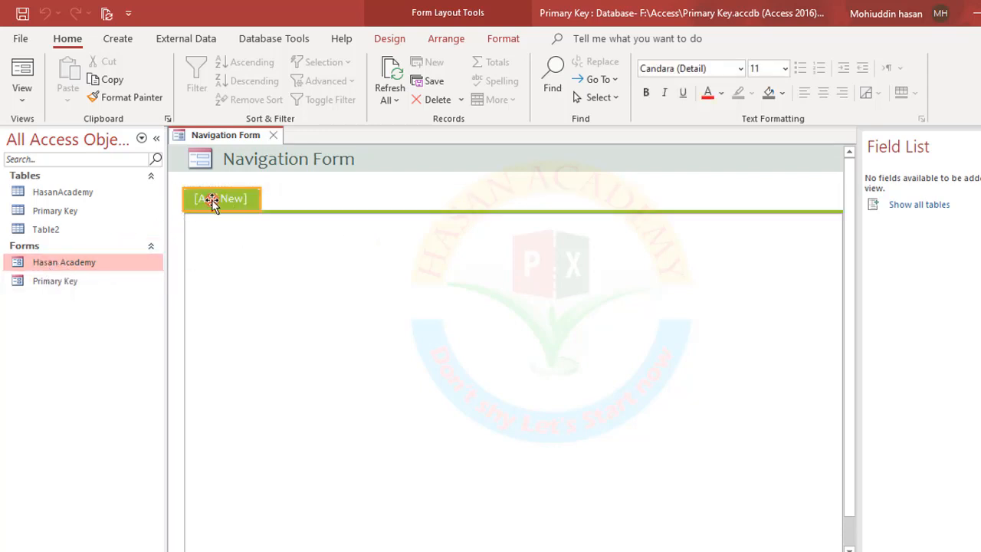
pyautogui.click(214, 200)
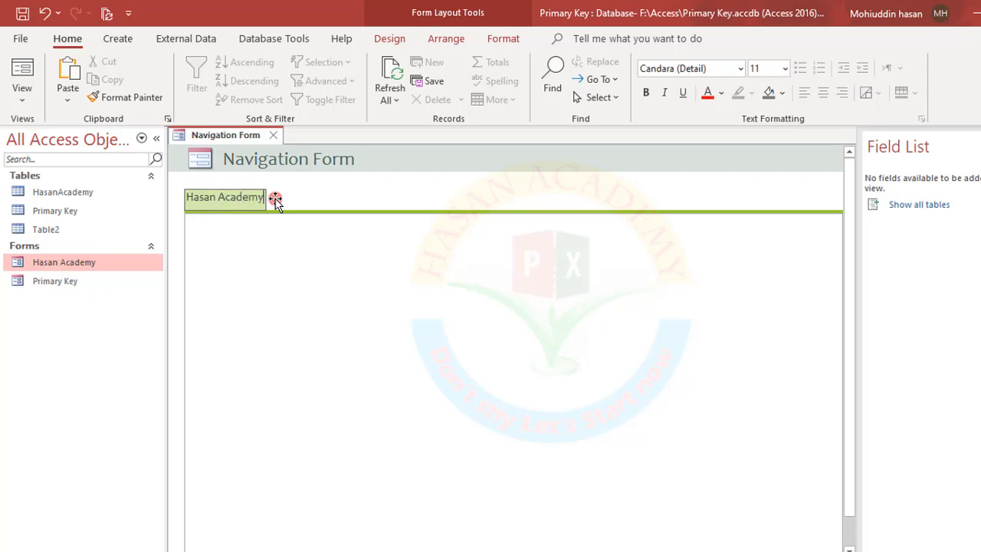
pyautogui.moveTo(275, 199); pyautogui.dragTo(274, 200)
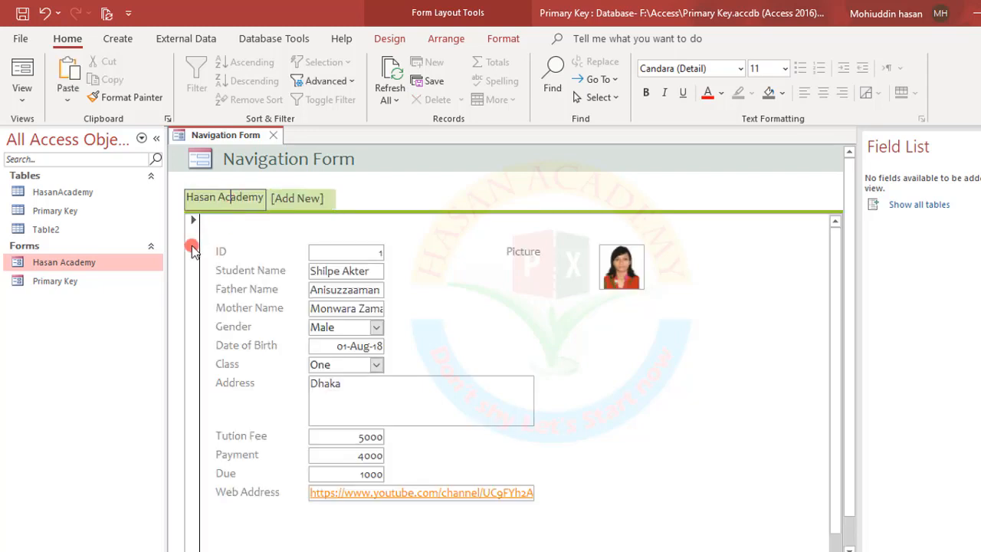
# Save the new form as Navigation Form and open the Hasan Academy form in Design View, selecting its Picture control
pyautogui.click(42, 262)
pyautogui.rightClick(92, 268)
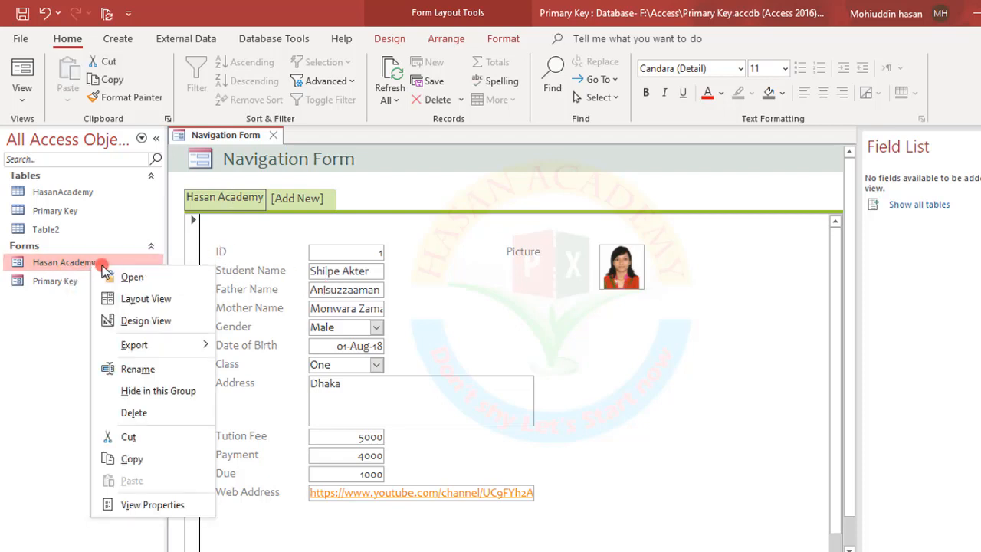
pyautogui.click(134, 322)
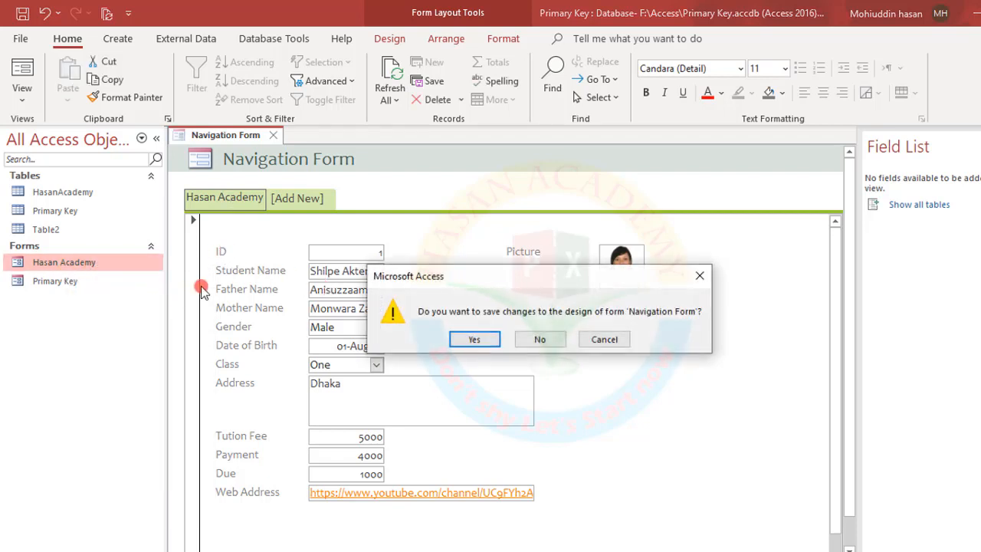
pyautogui.click(466, 338)
pyautogui.click(535, 236)
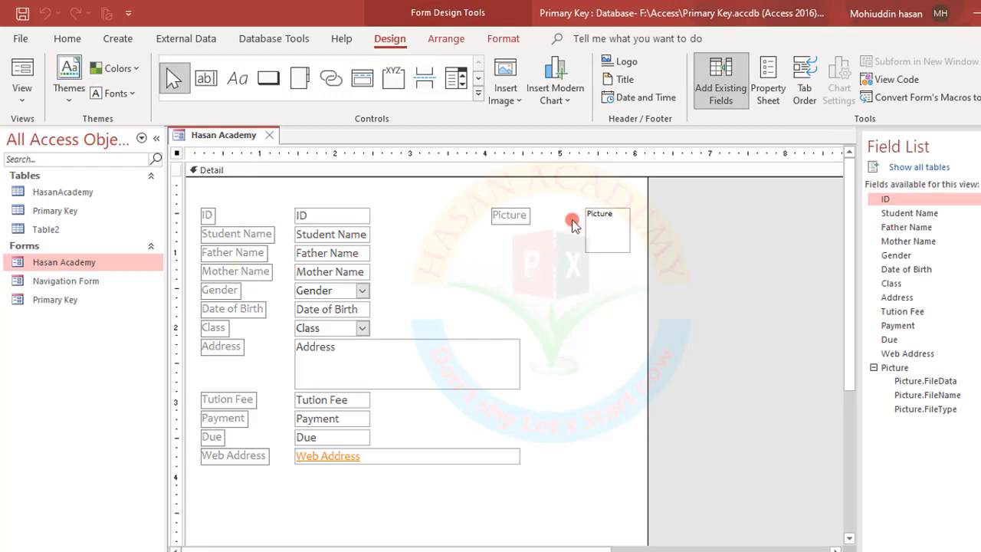
pyautogui.click(508, 214)
pyautogui.click(602, 224)
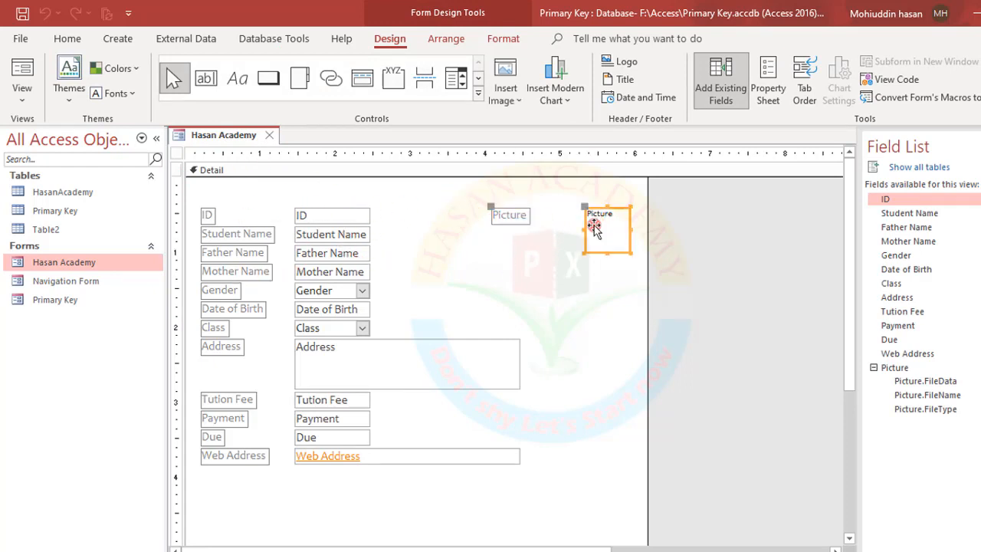
# Open Navigation Form from the list of database objects, dismissing any message
pyautogui.click(48, 283)
pyautogui.doubleClick(47, 283)
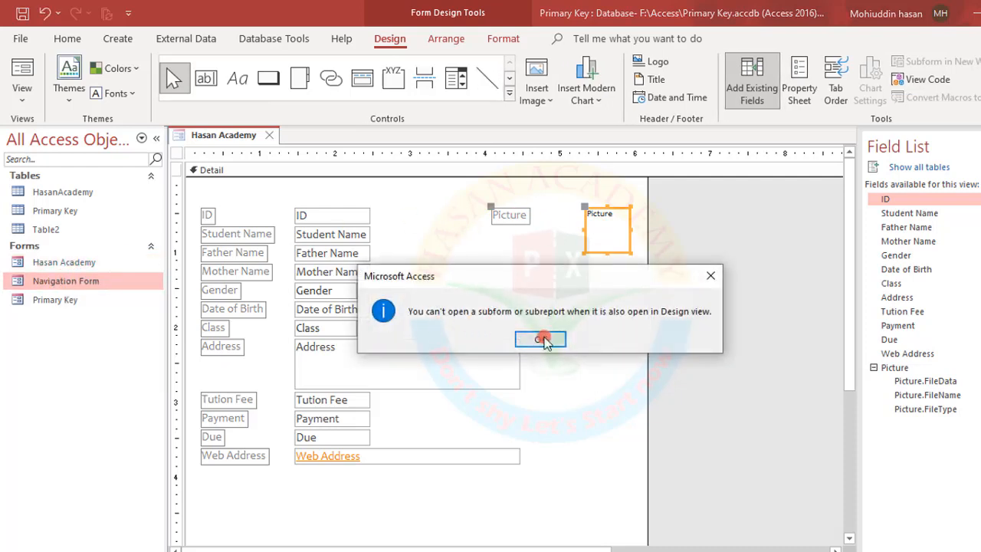
pyautogui.click(543, 339)
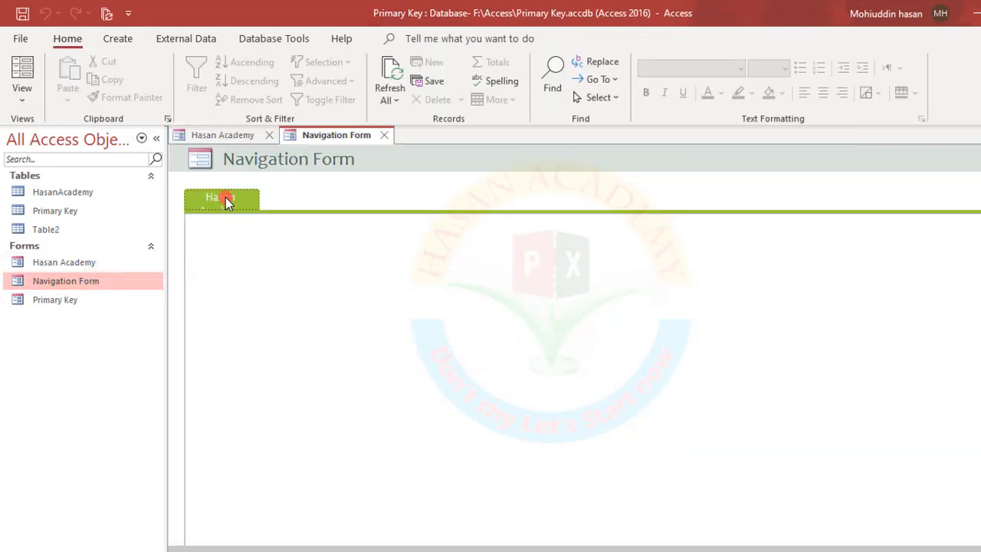
# Close the Hasan Academy form design and load the Hasan Academy page in Navigation Form
pyautogui.click(236, 136)
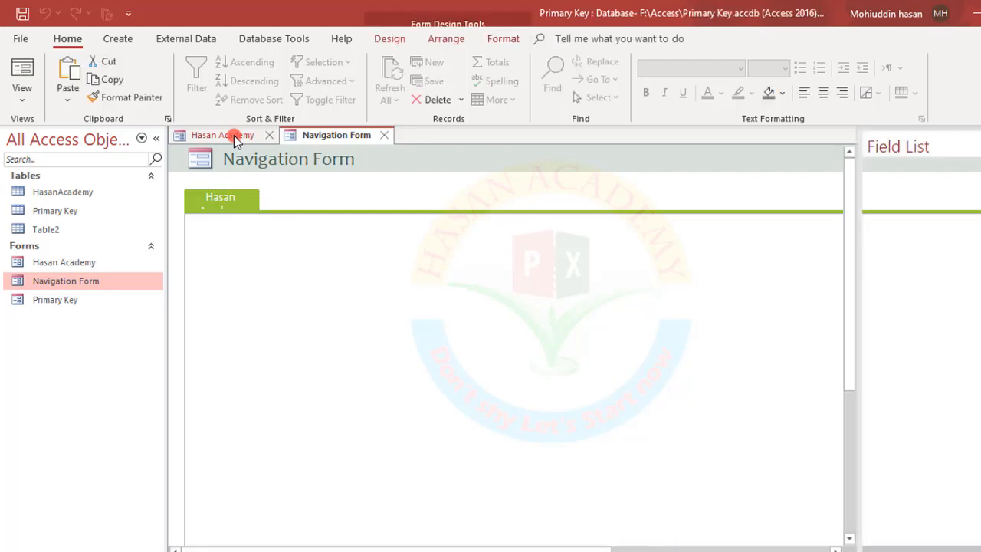
pyautogui.click(326, 138)
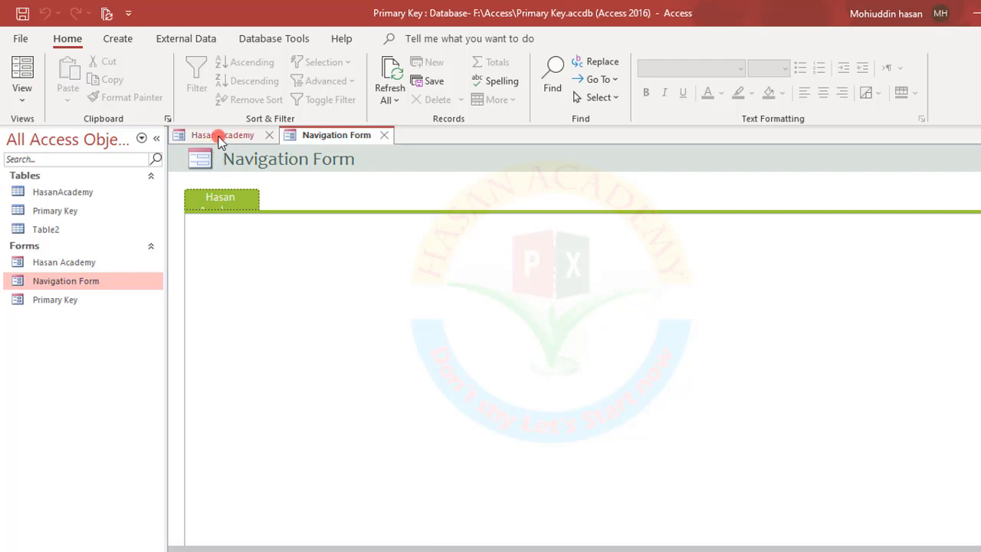
pyautogui.click(256, 137)
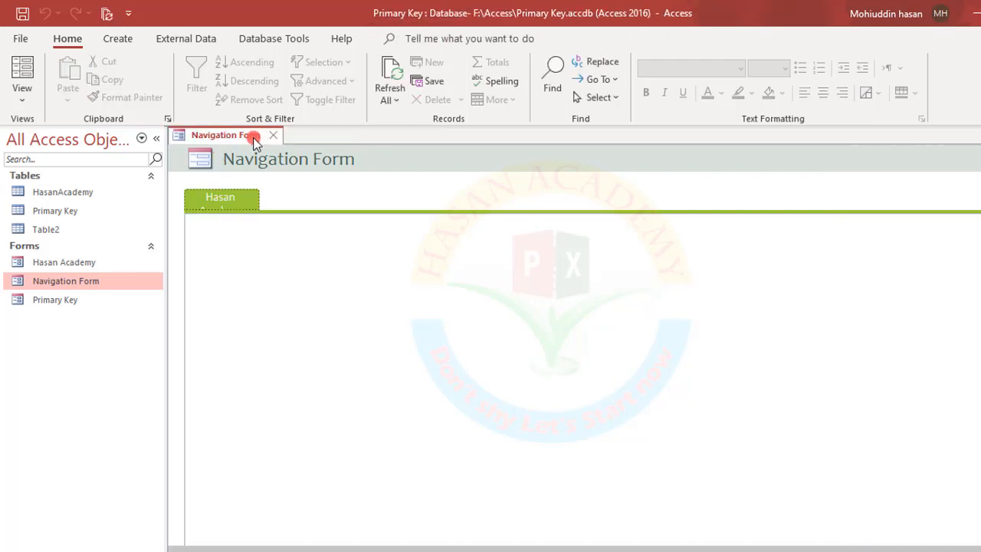
pyautogui.click(209, 205)
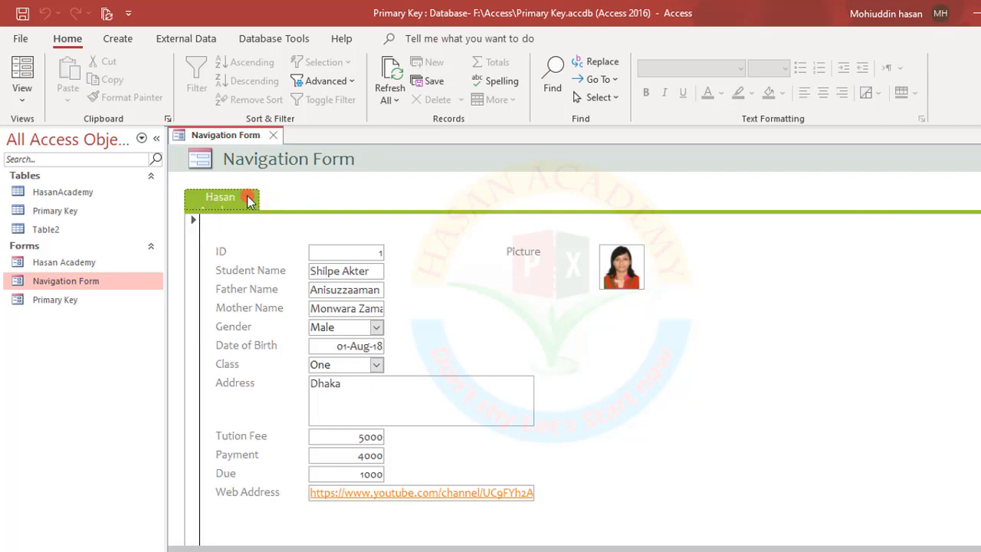
# Switch Navigation Form to Layout View
pyautogui.rightClick(208, 206)
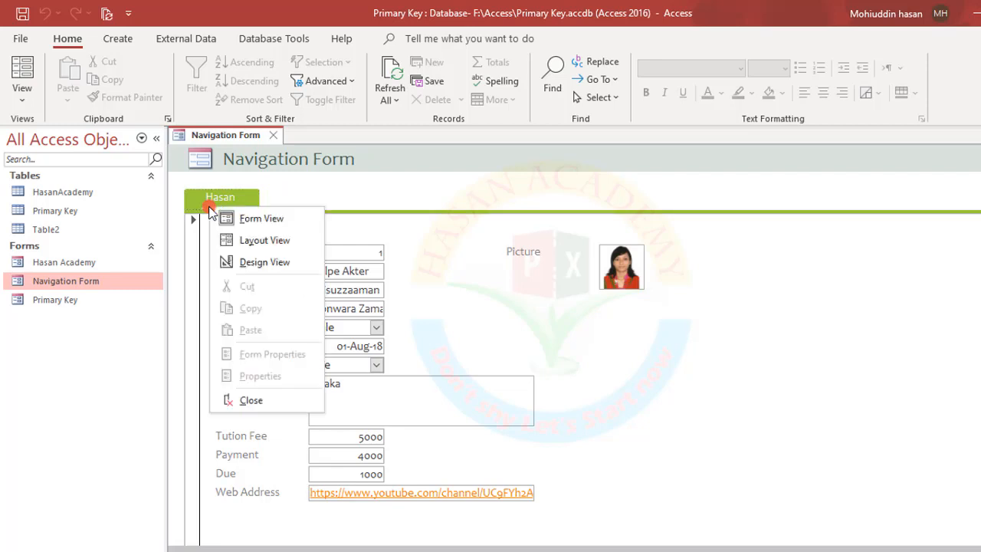
pyautogui.click(246, 242)
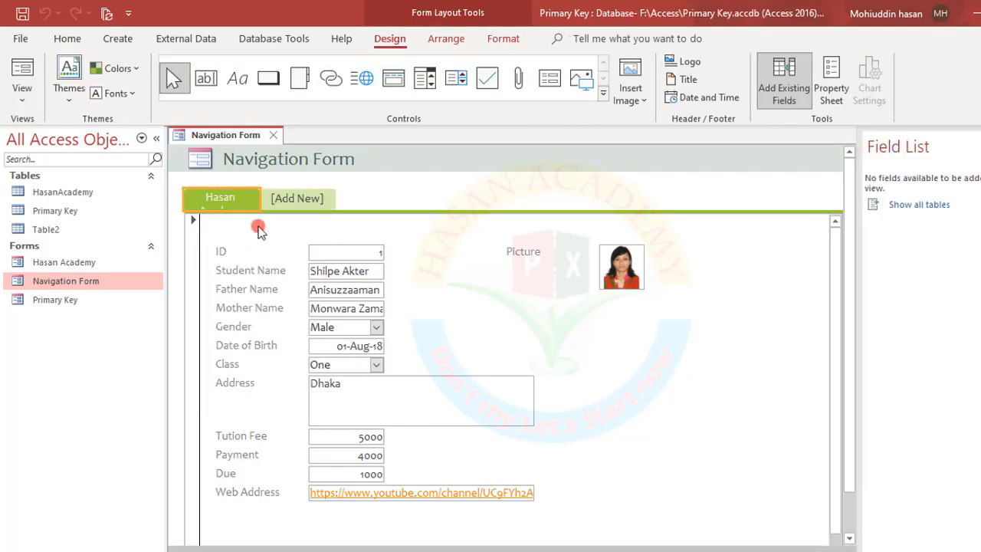
# Widen the Hasan Academy navigation tab so its caption fits on one line
pyautogui.rightClick(225, 205)
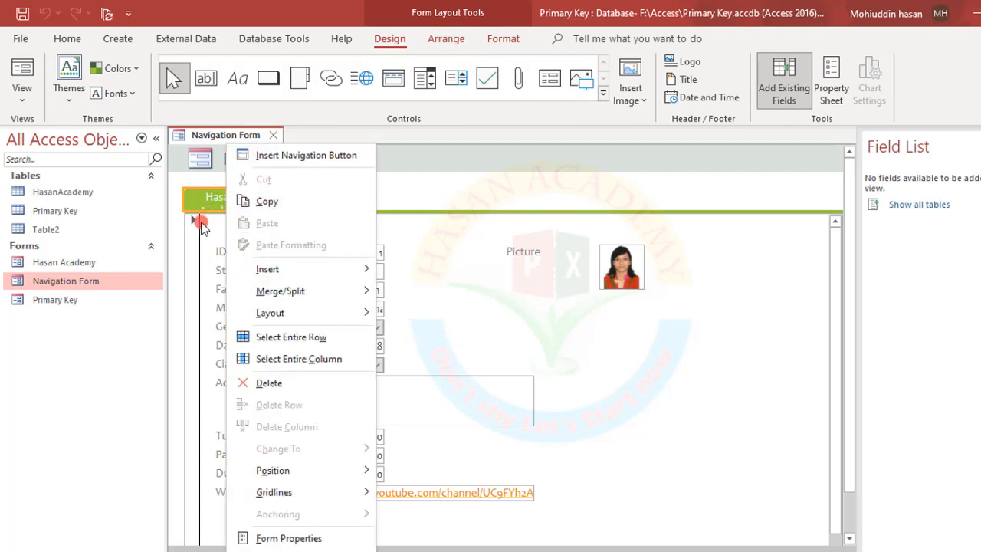
pyautogui.rightClick(82, 286)
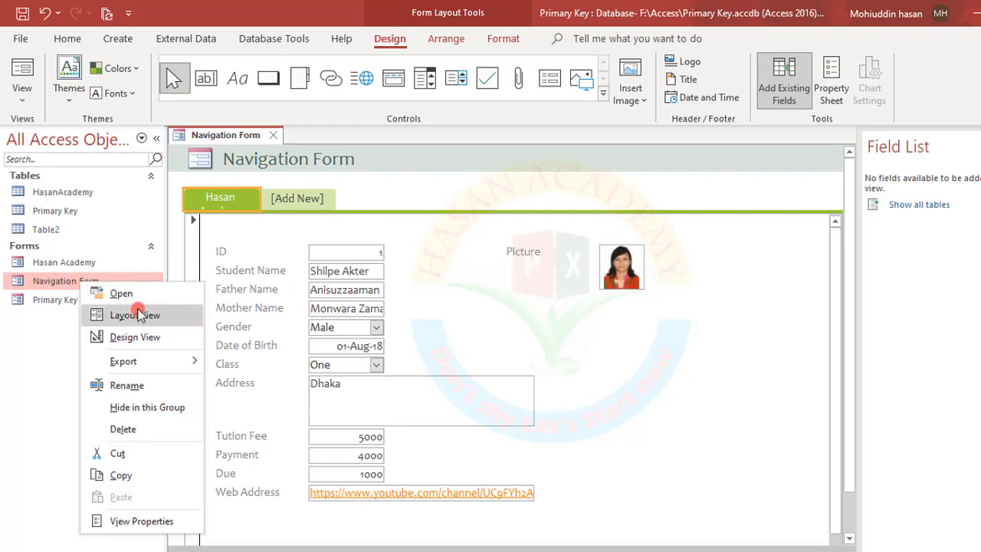
pyautogui.click(261, 197)
pyautogui.moveTo(261, 189); pyautogui.dragTo(283, 192)
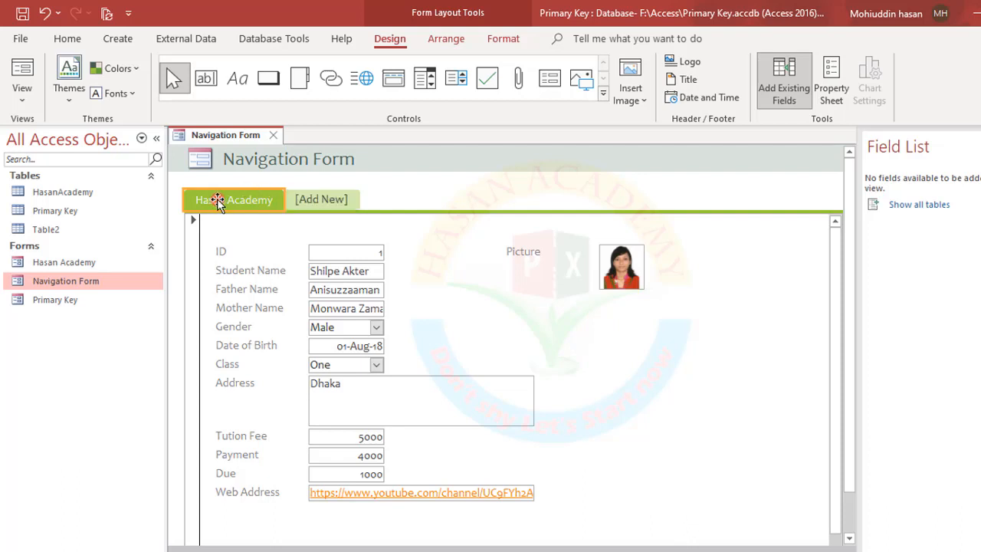
# Add the Primary Key form to Navigation Form as a second tab after Hasan Academy
pyautogui.click(322, 198)
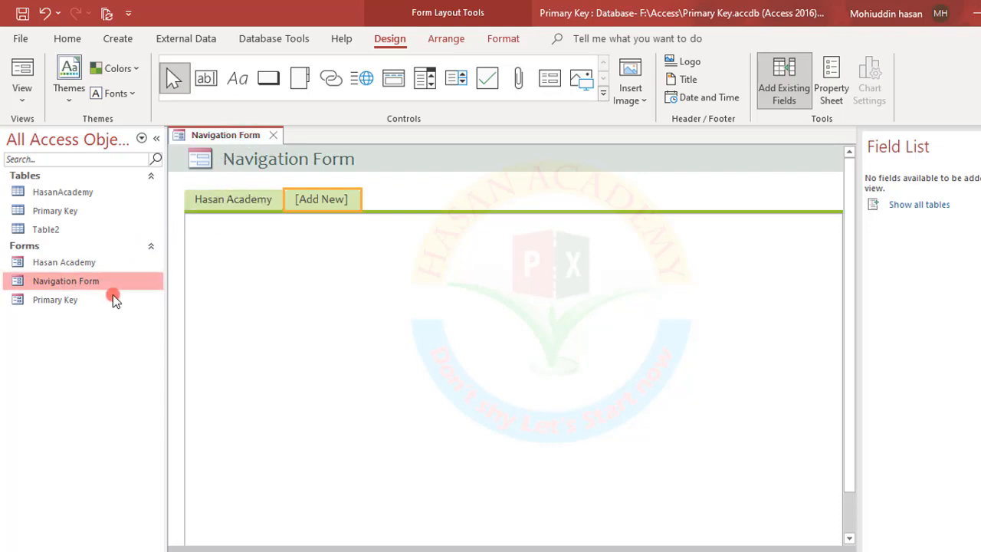
pyautogui.click(241, 204)
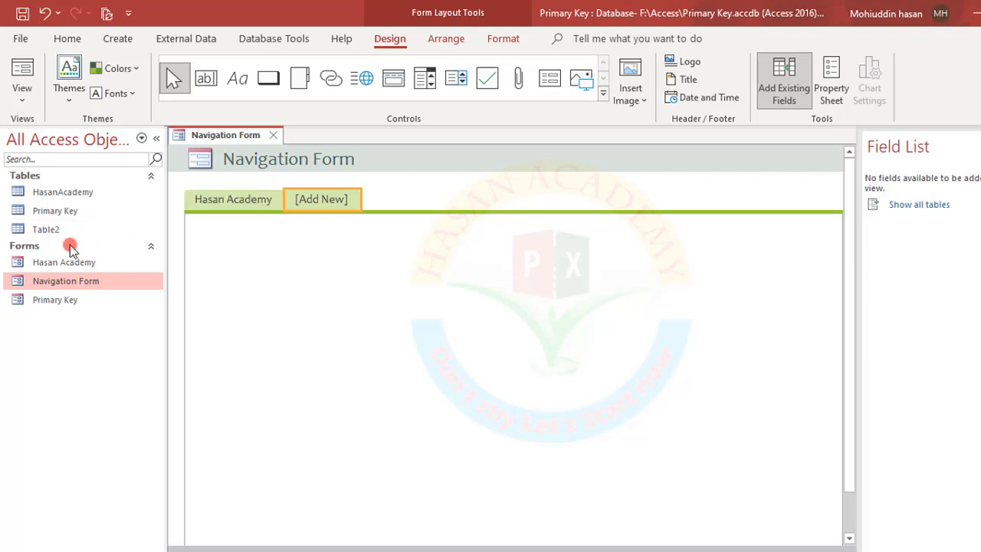
pyautogui.click(60, 301)
pyautogui.moveTo(61, 307)
pyautogui.mouseDown()
pyautogui.moveTo(64, 279)
pyautogui.moveTo(61, 309)
pyautogui.moveTo(316, 198)
pyautogui.mouseUp()
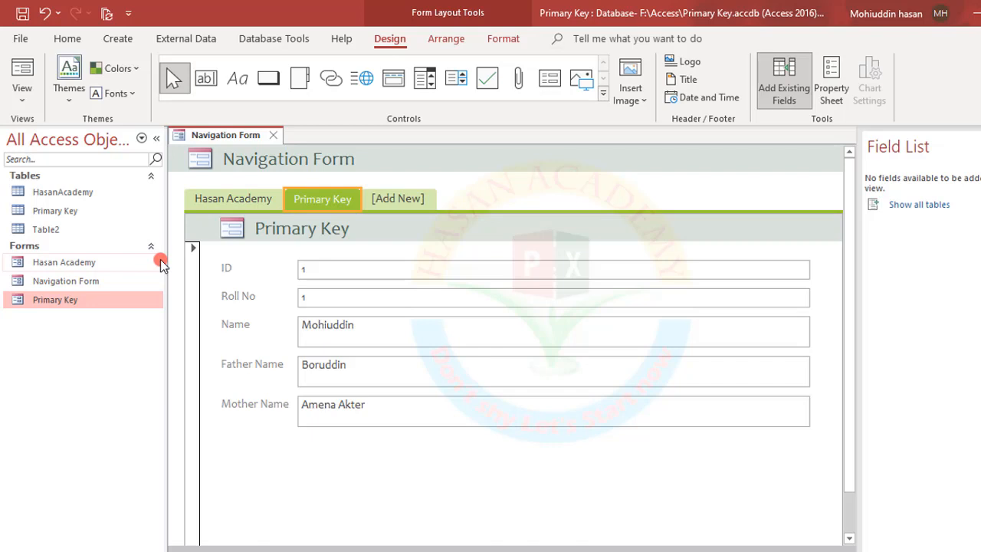
# Switch between the Hasan Academy and Primary Key tabs to check the page each one loads
pyautogui.click(239, 203)
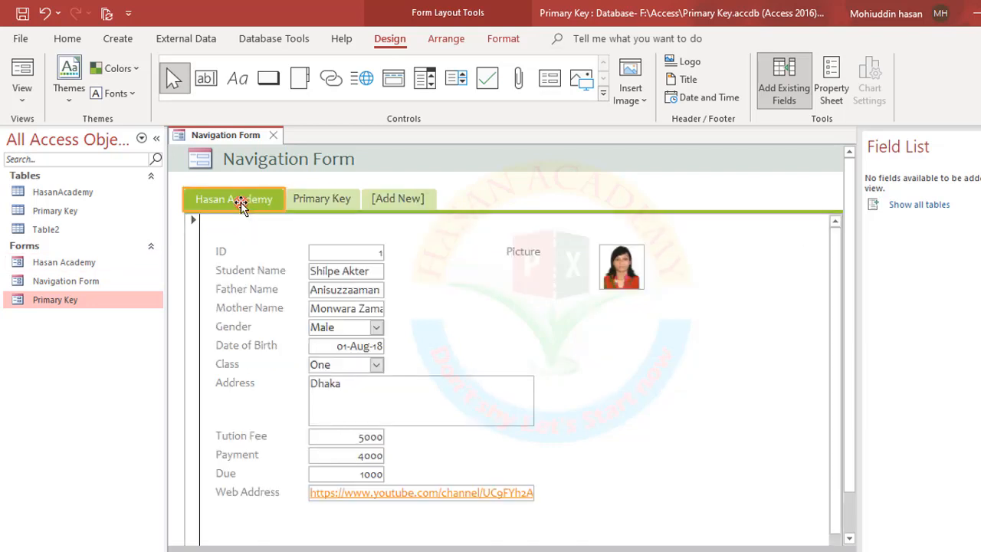
pyautogui.click(315, 200)
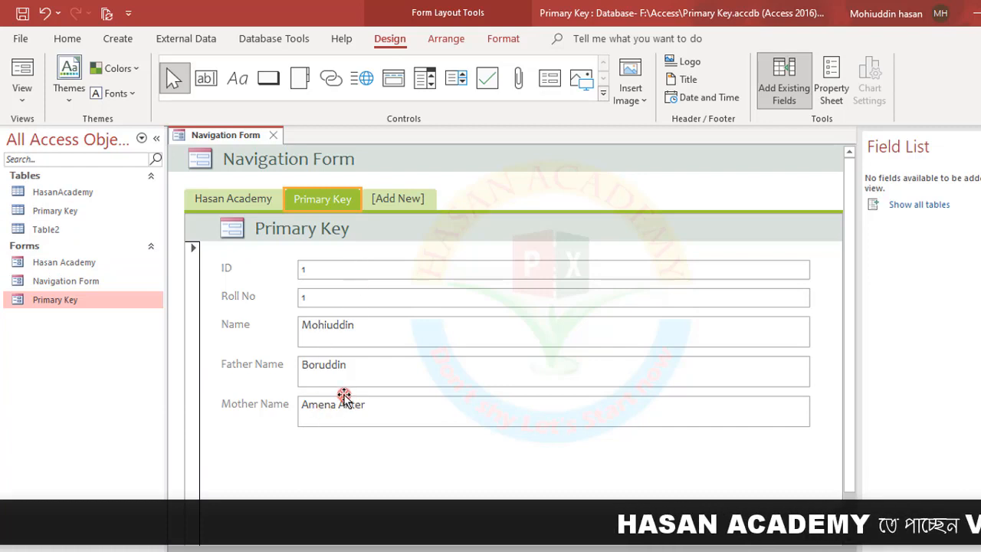
pyautogui.click(206, 199)
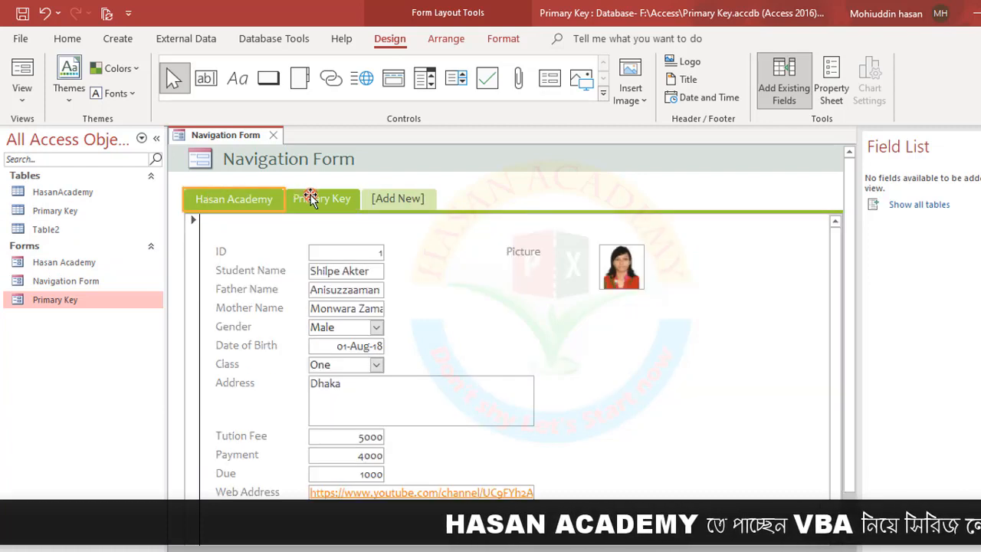
pyautogui.click(311, 197)
pyautogui.click(234, 197)
pyautogui.click(302, 198)
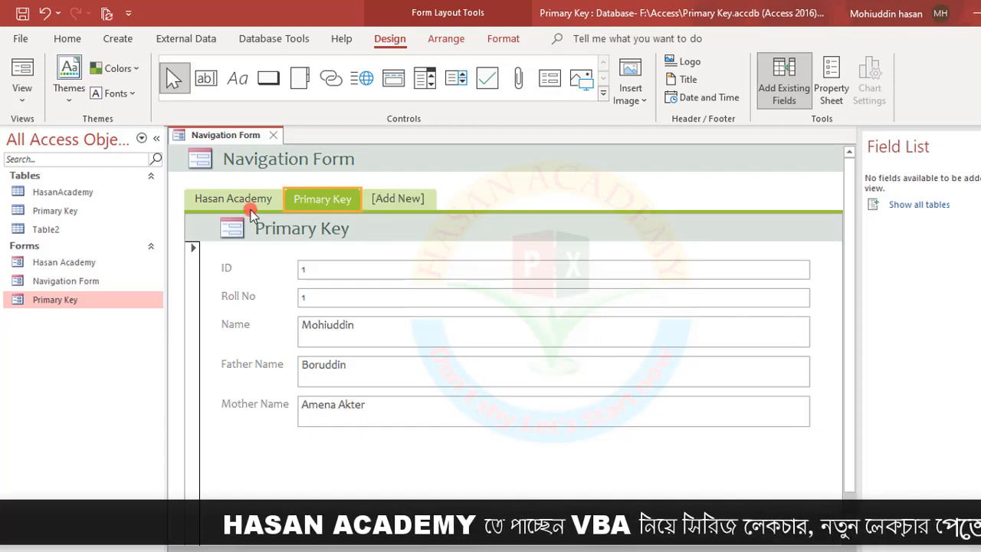
pyautogui.click(230, 200)
pyautogui.click(316, 199)
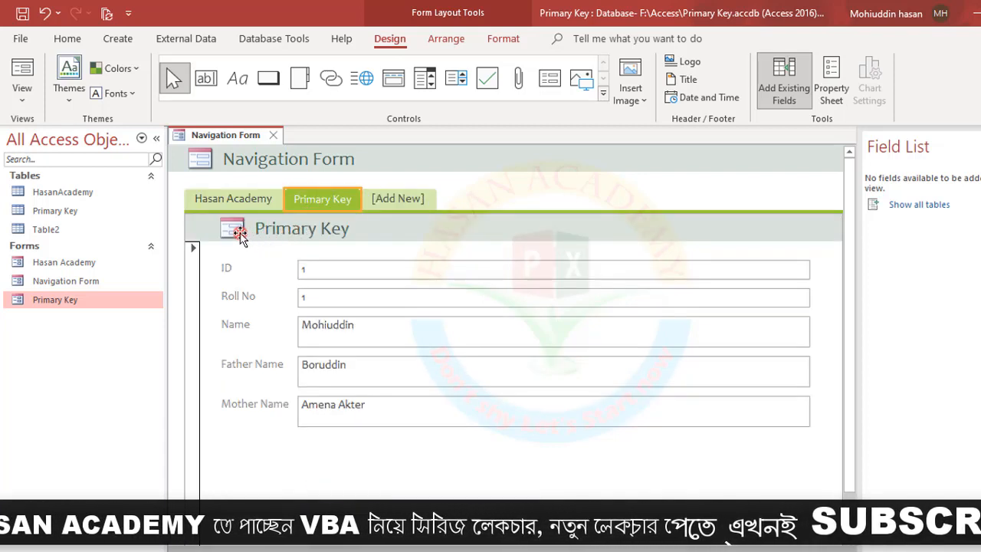
pyautogui.click(222, 198)
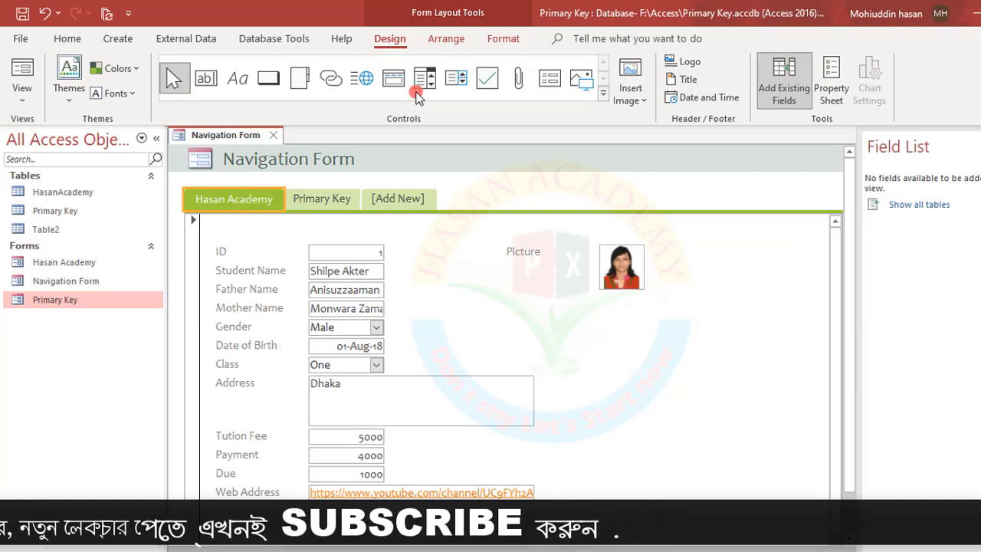
# Create a new navigation form with the Vertical Tabs, Left layout and add the Hasan Academy and Primary Key forms as tabs
pyautogui.click(119, 46)
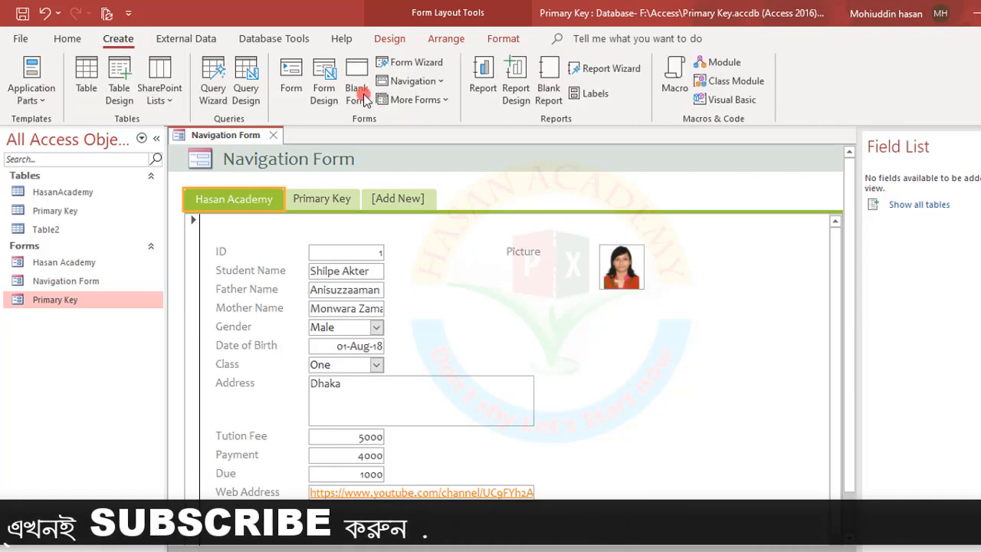
pyautogui.click(442, 85)
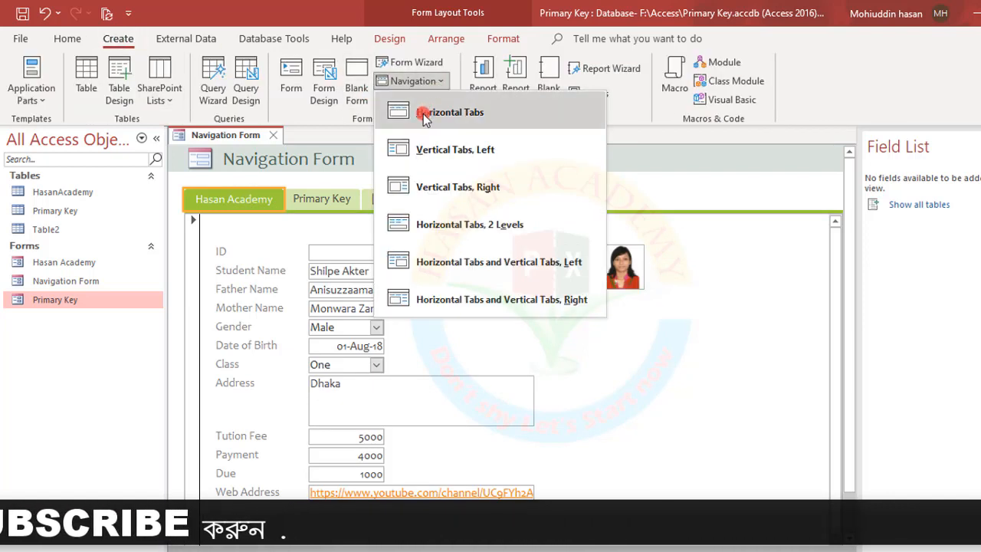
pyautogui.click(317, 197)
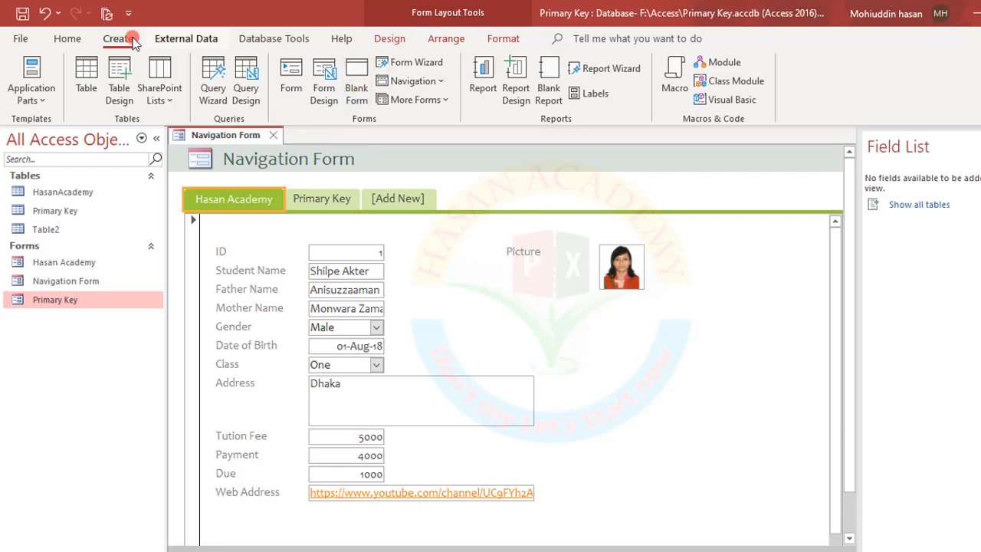
pyautogui.click(416, 82)
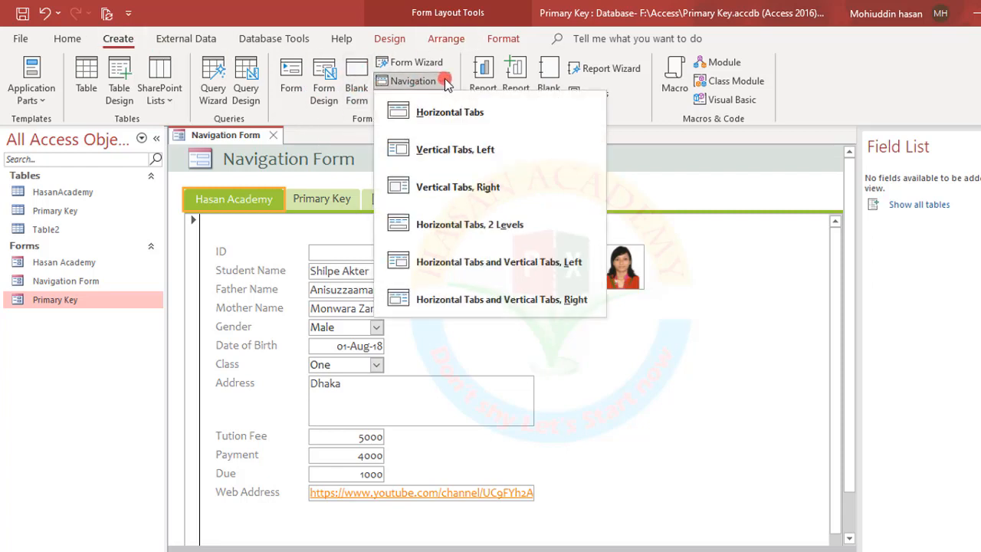
pyautogui.click(441, 152)
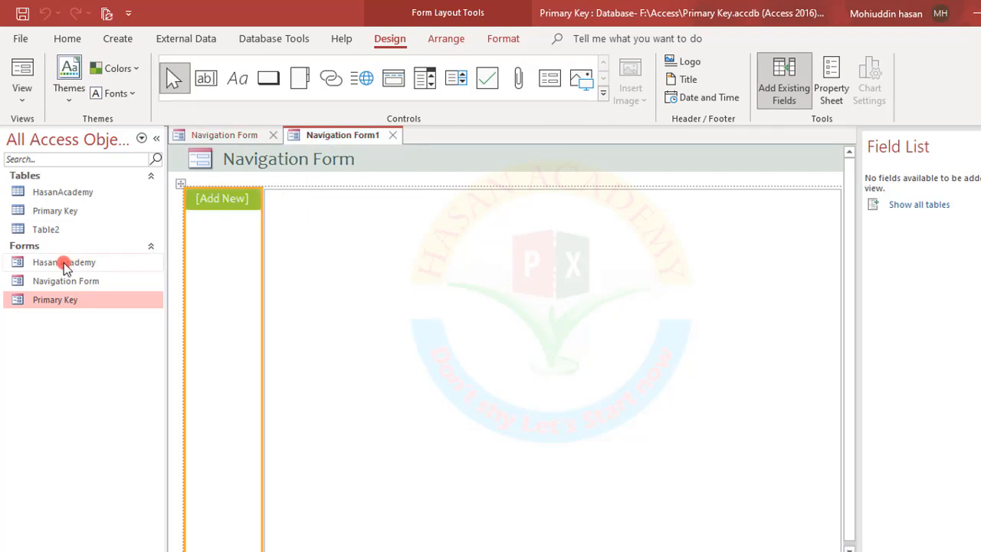
pyautogui.moveTo(64, 268); pyautogui.dragTo(219, 199)
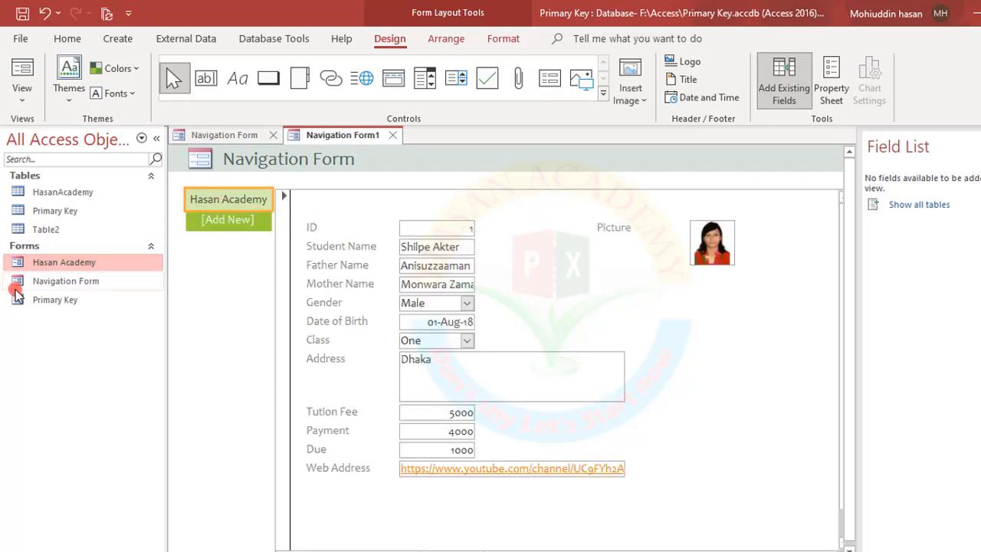
pyautogui.moveTo(35, 302); pyautogui.dragTo(219, 221)
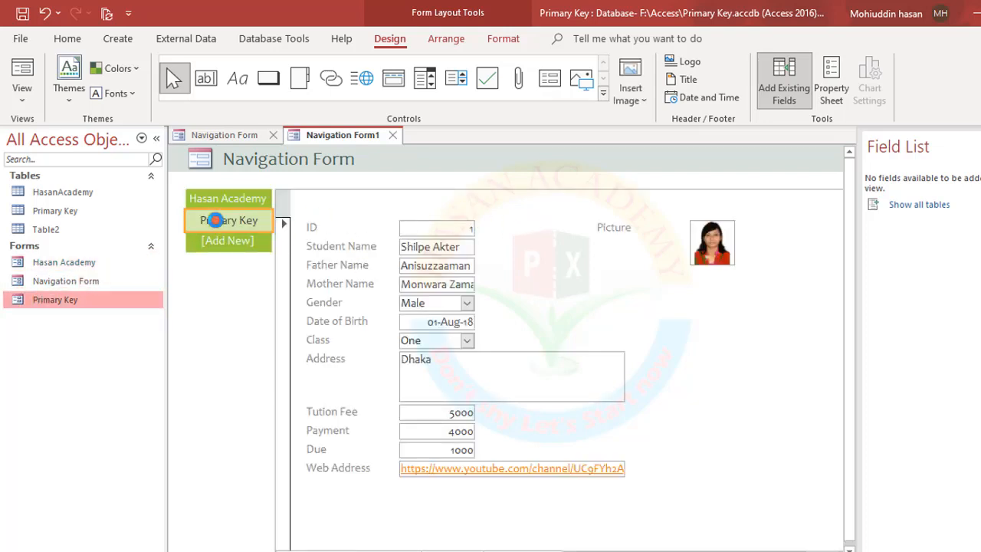
# Check the pages of both vertical tabs and compare the layout with the horizontal Navigation Form
pyautogui.click(220, 201)
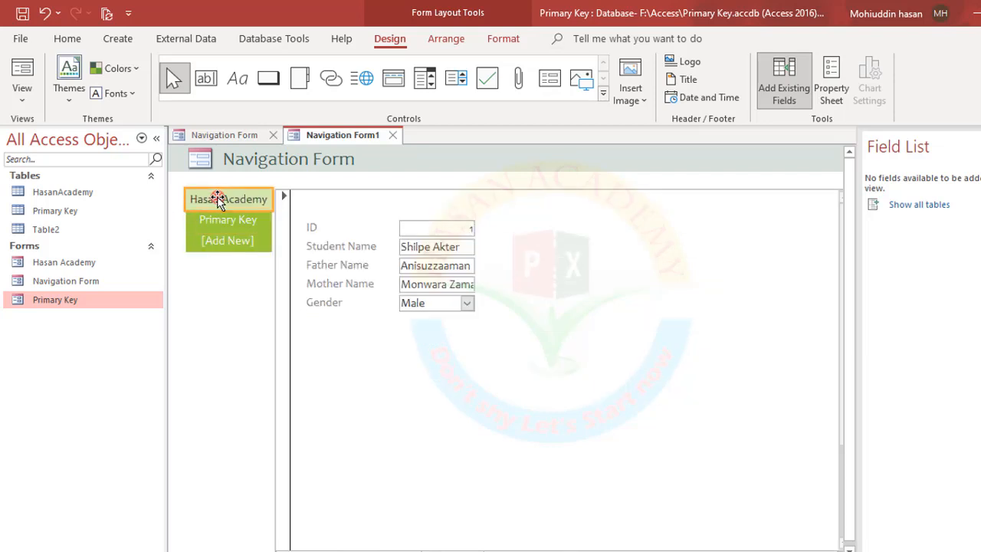
pyautogui.click(213, 219)
pyautogui.click(225, 199)
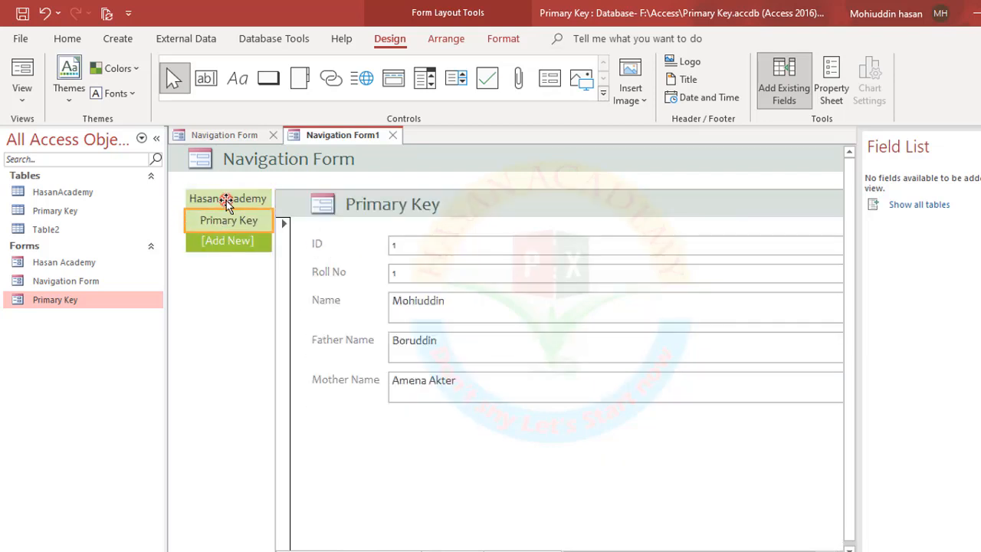
pyautogui.click(227, 135)
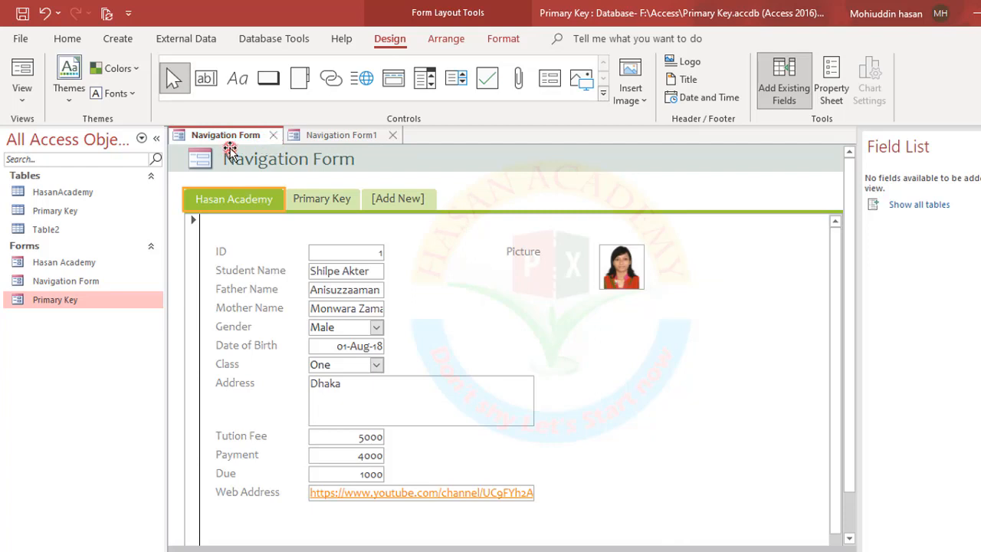
pyautogui.click(325, 138)
pyautogui.click(219, 221)
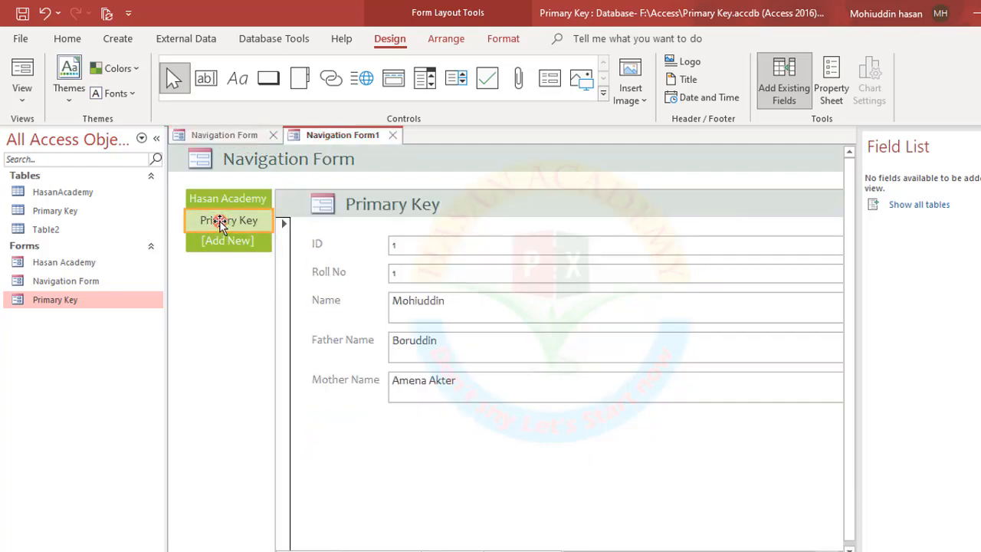
pyautogui.click(219, 200)
pyautogui.click(219, 220)
# Create another navigation form with the Vertical Tabs, Right layout and bring it to the front
pyautogui.click(117, 38)
pyautogui.click(439, 81)
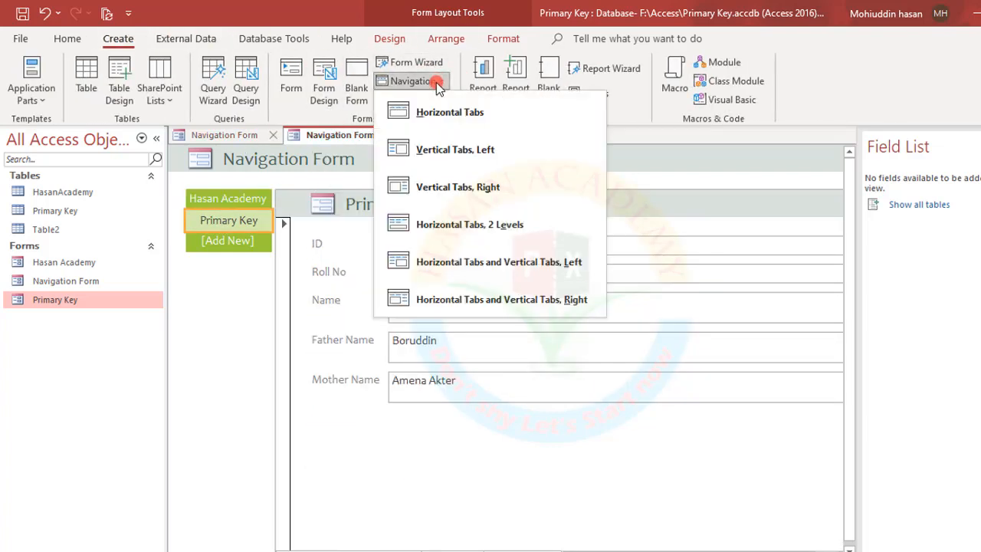
pyautogui.click(427, 192)
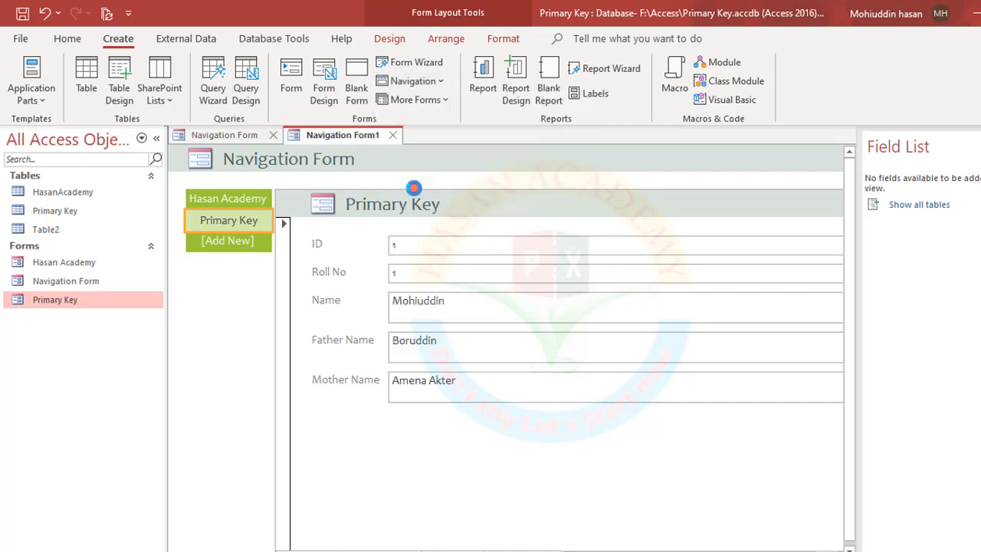
pyautogui.click(345, 141)
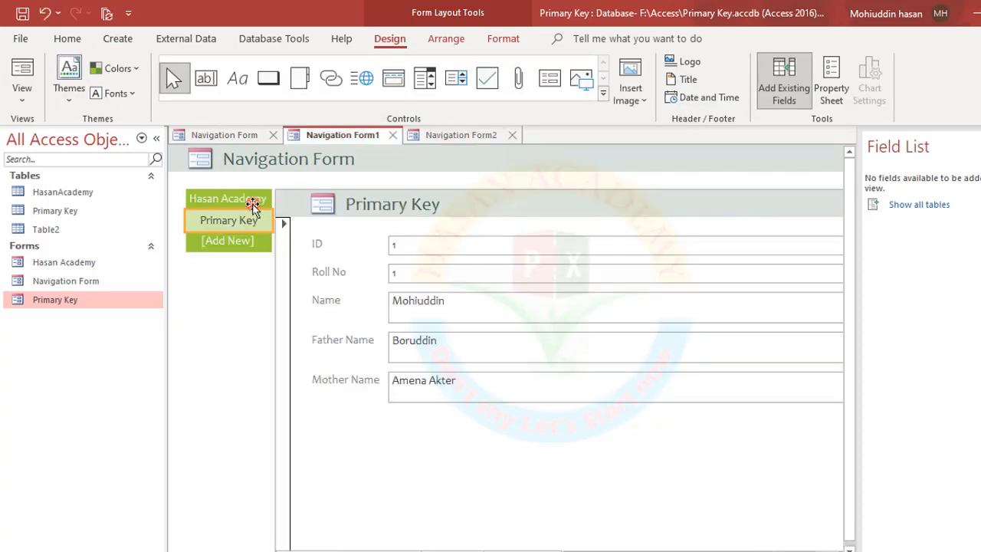
pyautogui.click(433, 135)
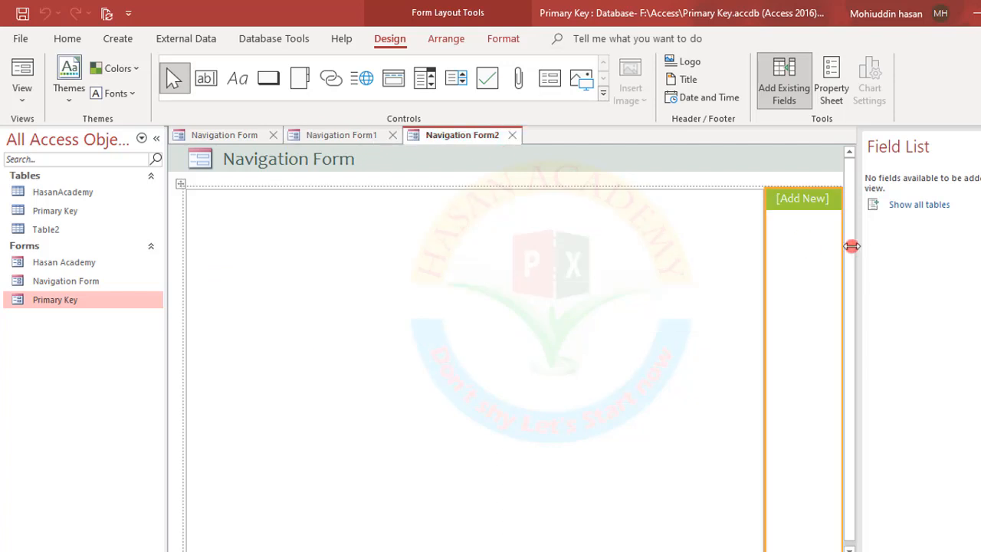
# Add the Hasan Academy and Primary Key forms as tabs in the right-hand vertical layout and check both pages
pyautogui.moveTo(69, 266); pyautogui.dragTo(806, 201)
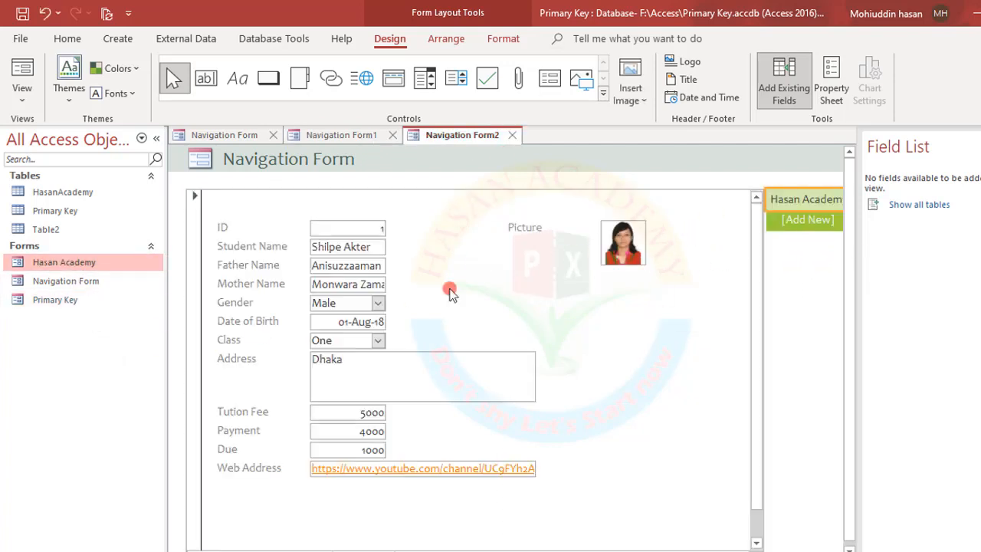
pyautogui.moveTo(64, 300); pyautogui.dragTo(805, 221)
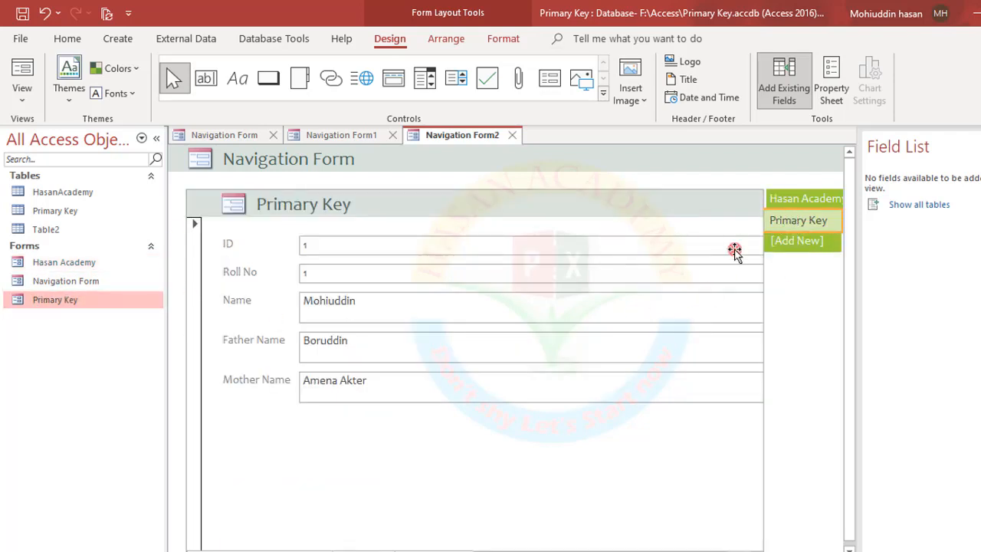
pyautogui.click(799, 200)
pyautogui.click(794, 222)
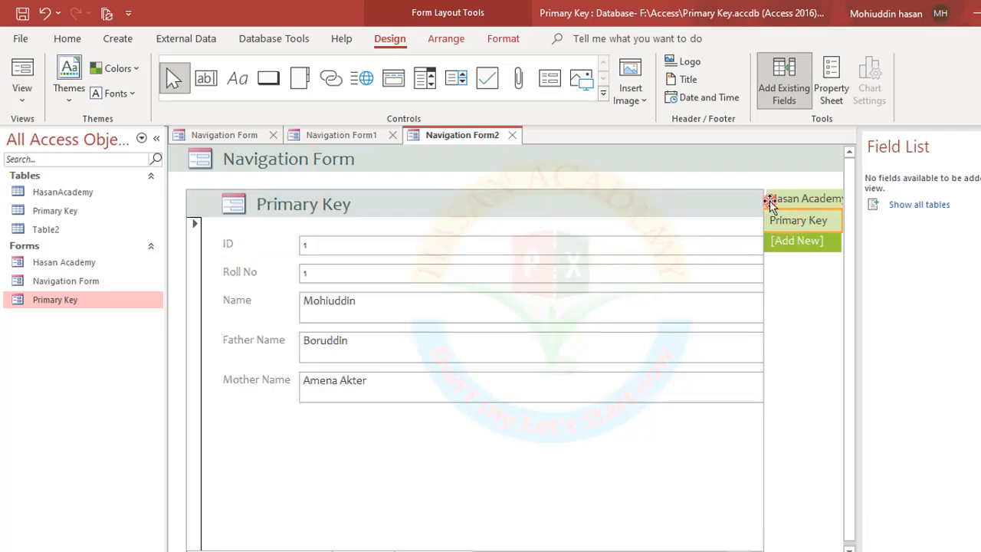
pyautogui.click(799, 196)
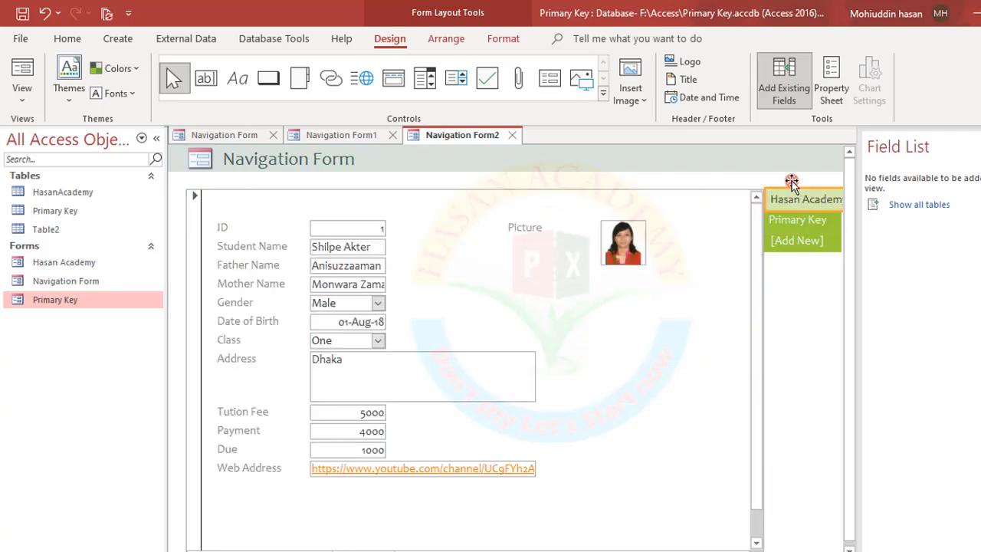
pyautogui.click(789, 220)
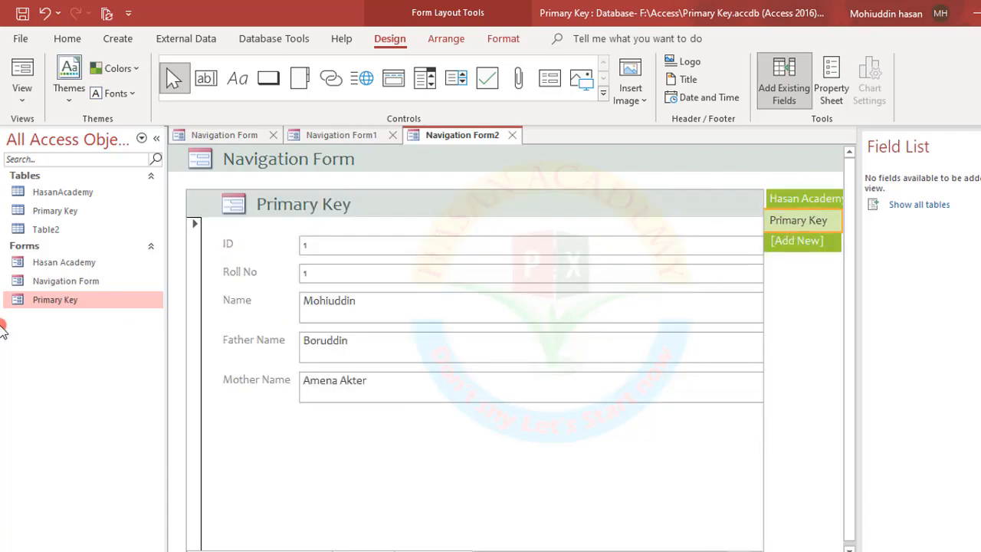
# Create a navigation form with the Horizontal Tabs, 2 Levels layout and add the Hasan Academy form as an upper-level tab
pyautogui.click(119, 39)
pyautogui.click(433, 81)
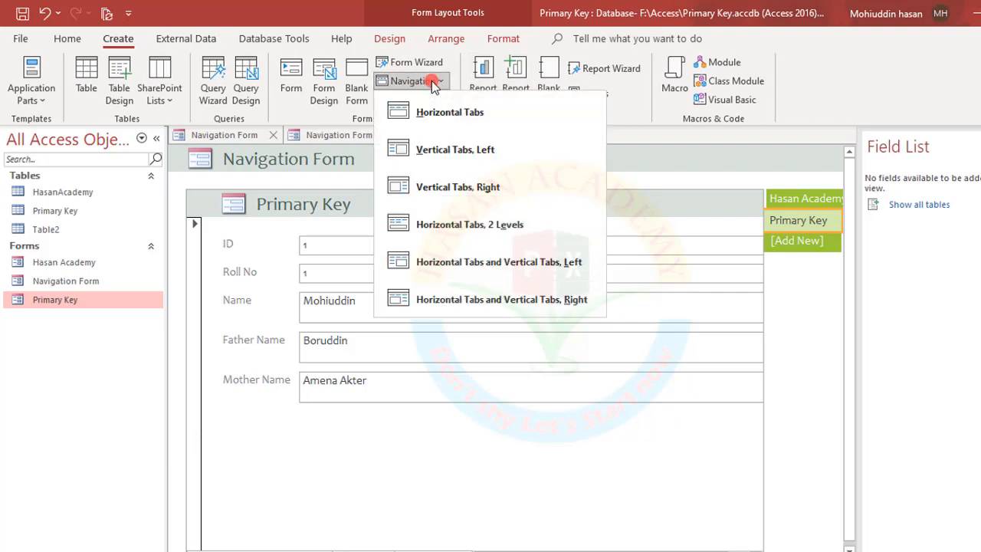
pyautogui.click(450, 230)
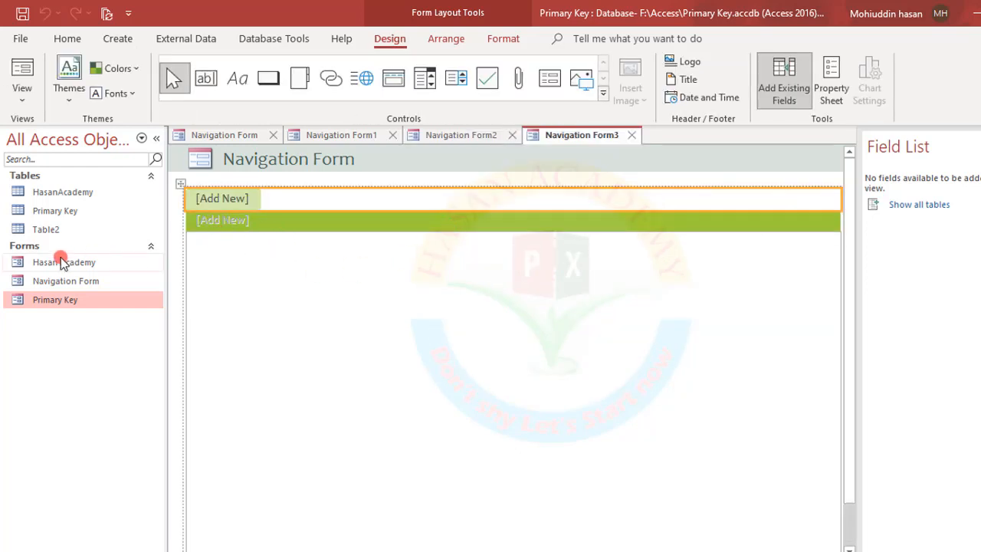
pyautogui.moveTo(62, 262)
pyautogui.mouseDown()
pyautogui.moveTo(260, 219)
pyautogui.moveTo(241, 198)
pyautogui.mouseUp()
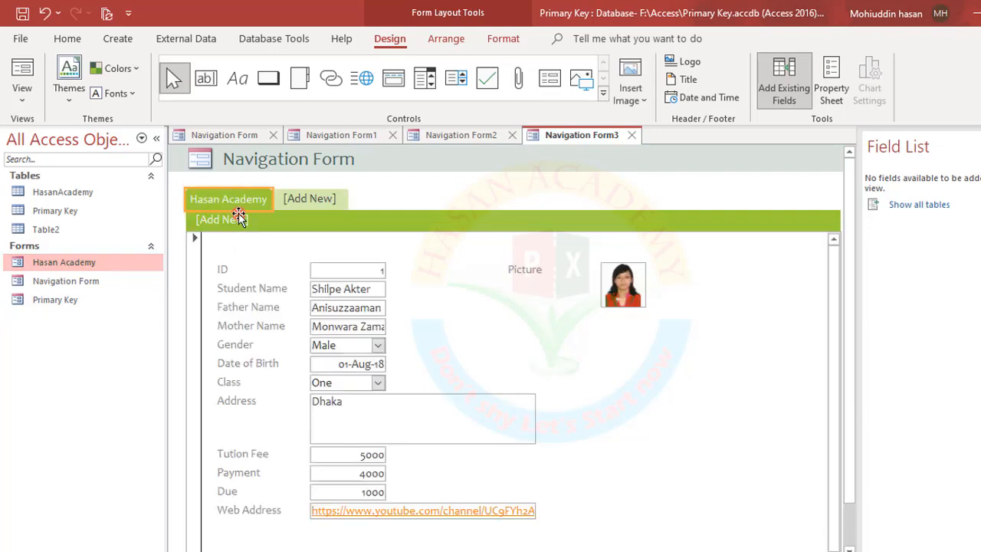
pyautogui.click(220, 221)
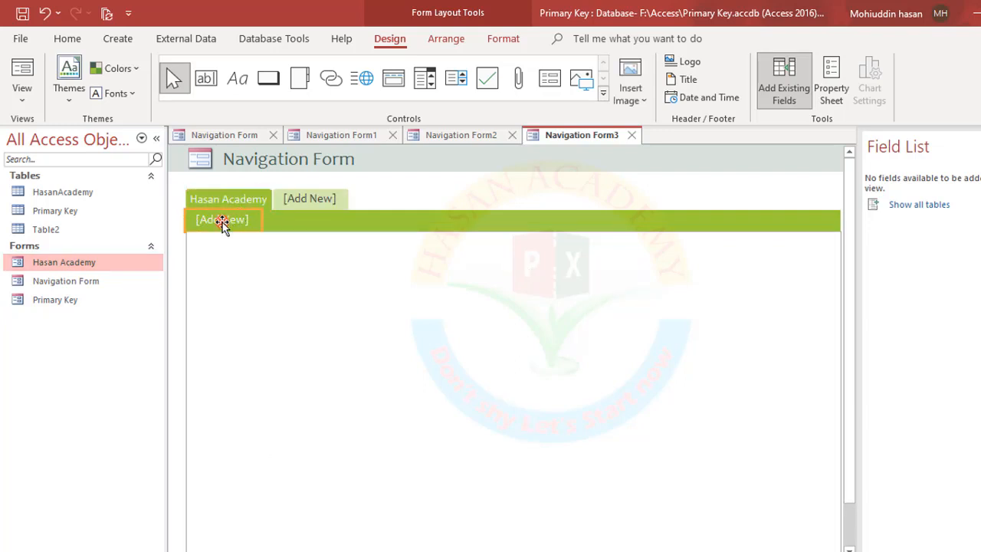
pyautogui.click(238, 198)
pyautogui.click(238, 220)
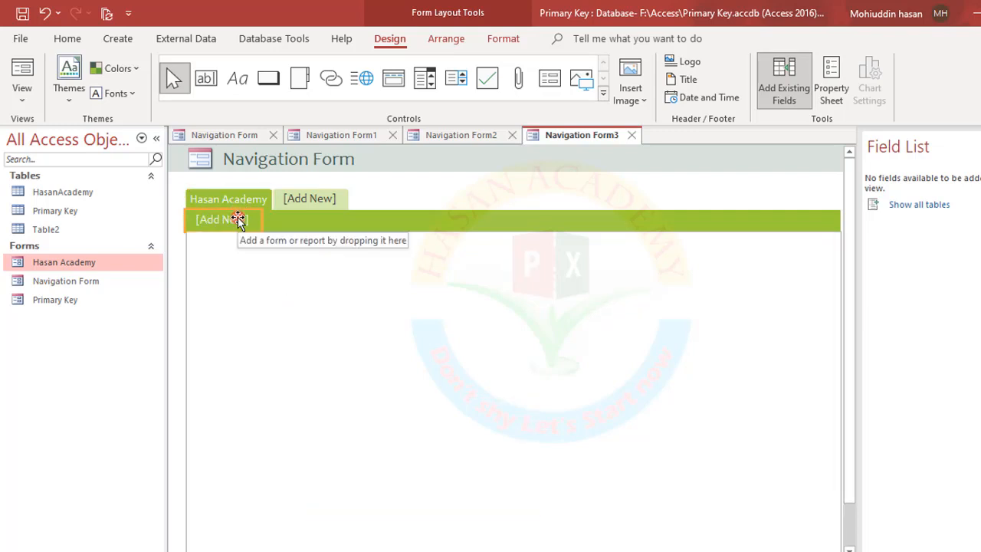
pyautogui.click(67, 40)
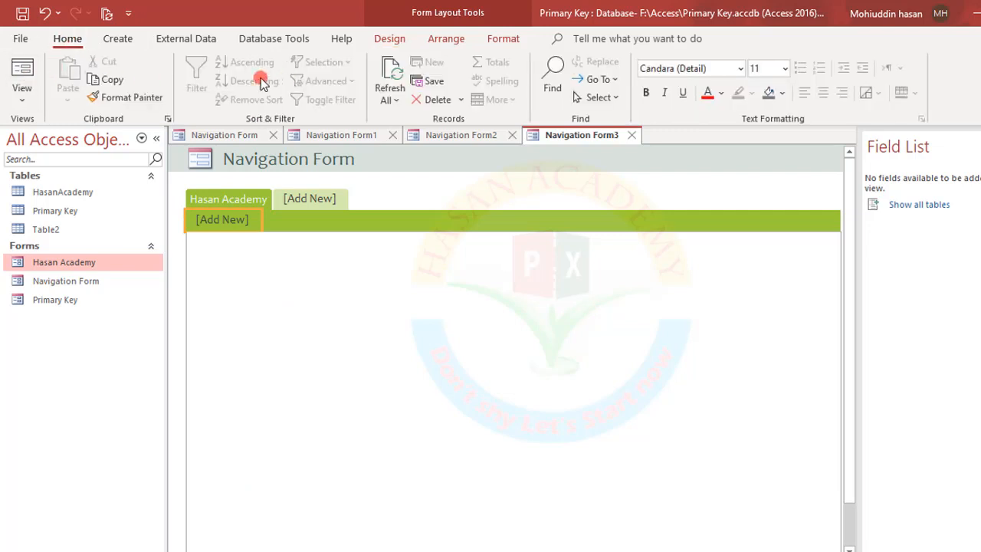
pyautogui.click(115, 39)
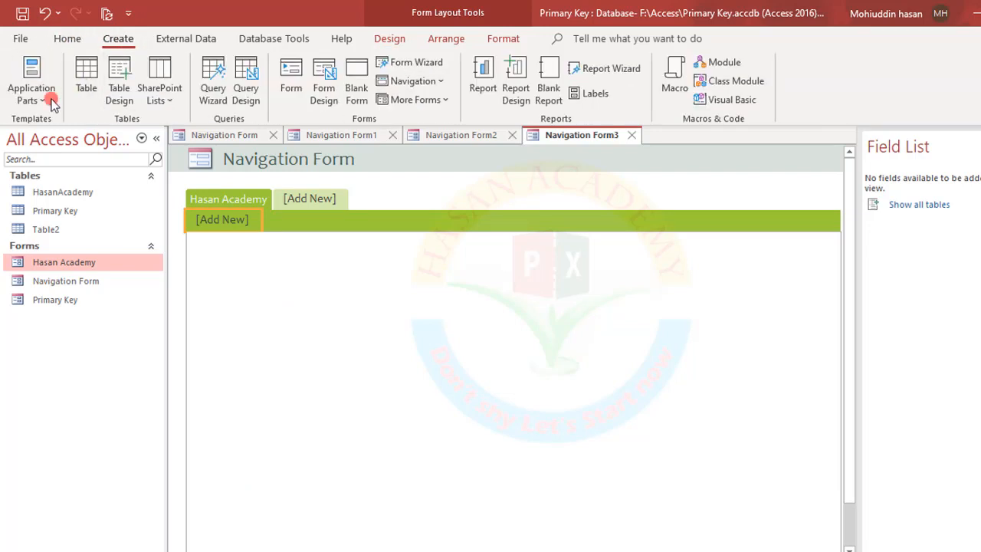
pyautogui.click(190, 39)
pyautogui.click(271, 38)
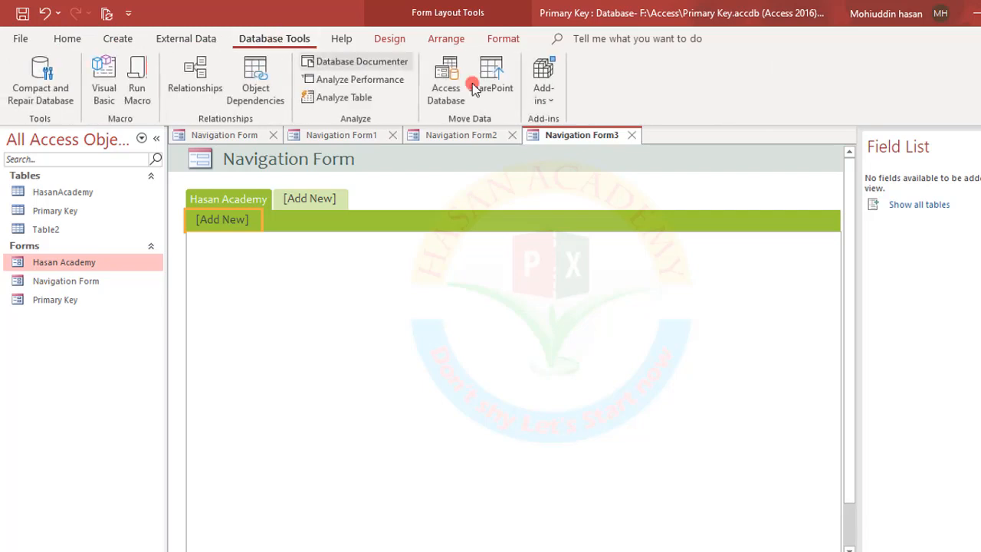
# Add the Primary Key form as a lower-level tab under Hasan Academy and check the pages of both levels
pyautogui.click(234, 199)
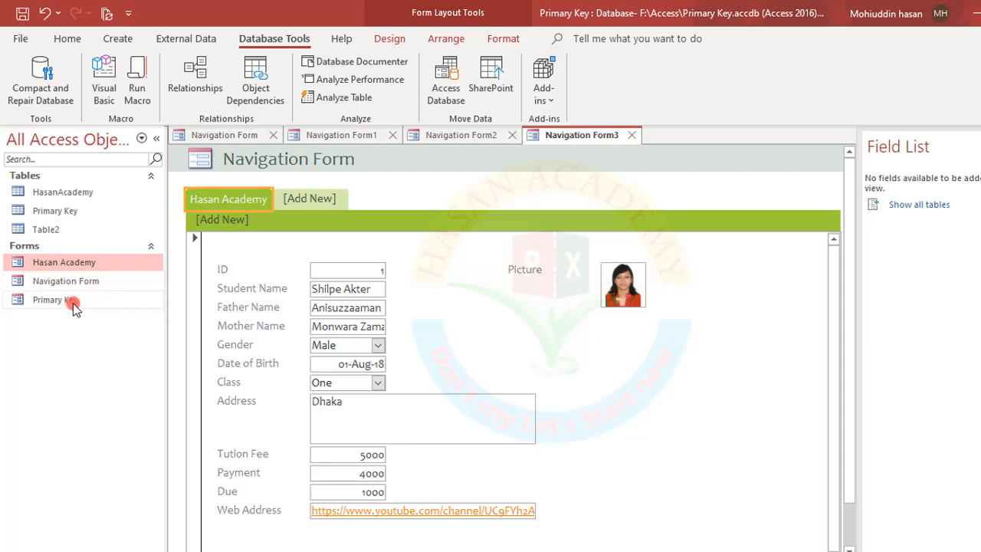
pyautogui.moveTo(74, 306); pyautogui.dragTo(221, 221)
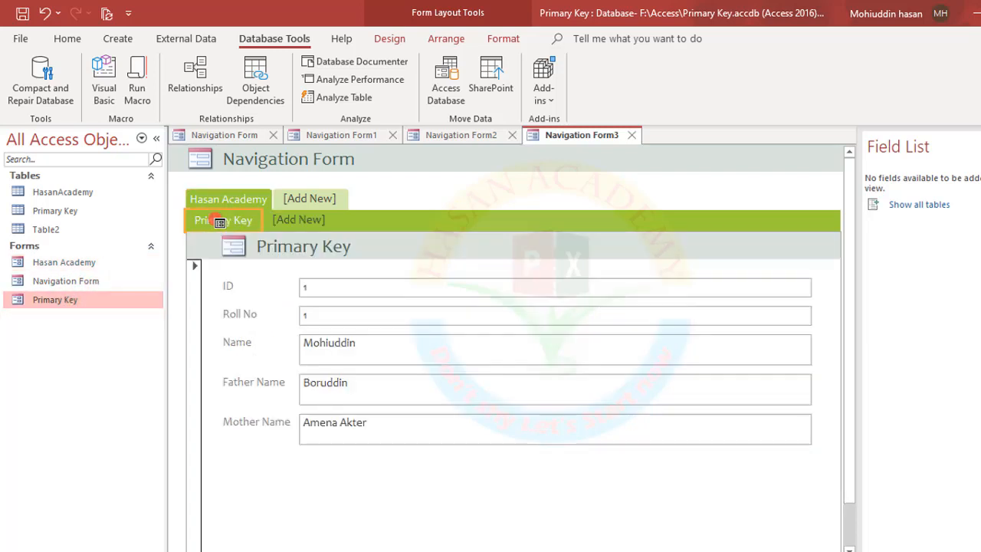
pyautogui.click(235, 197)
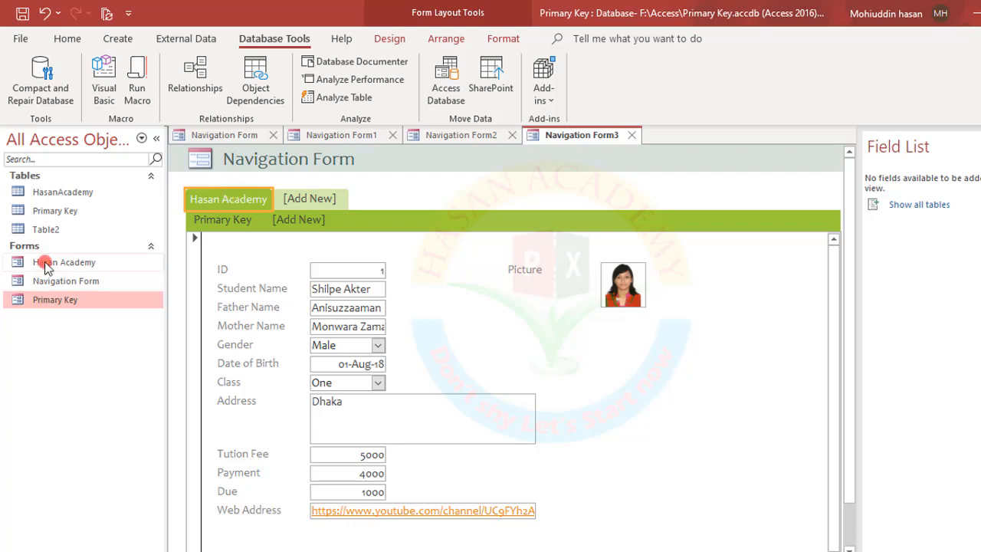
pyautogui.click(230, 219)
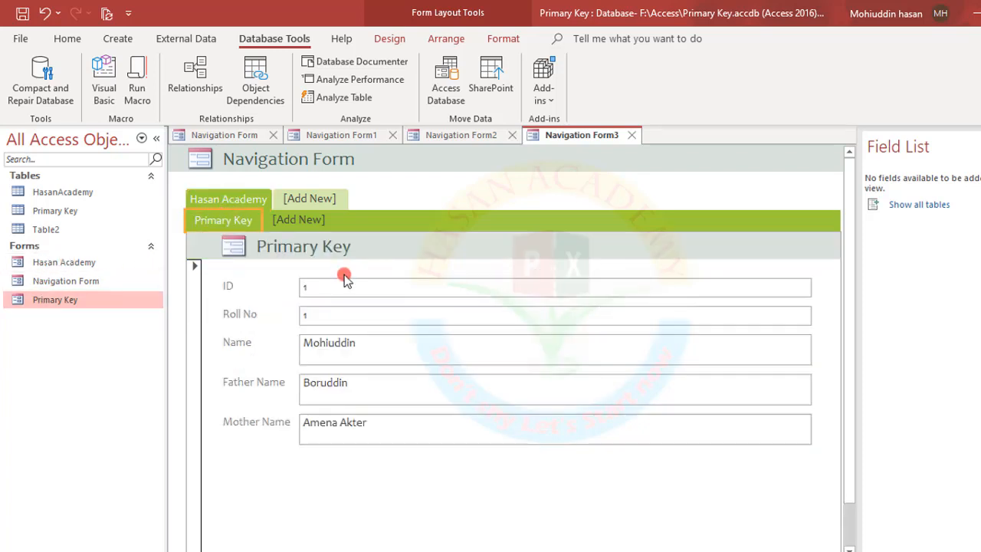
pyautogui.click(227, 199)
pyautogui.click(220, 221)
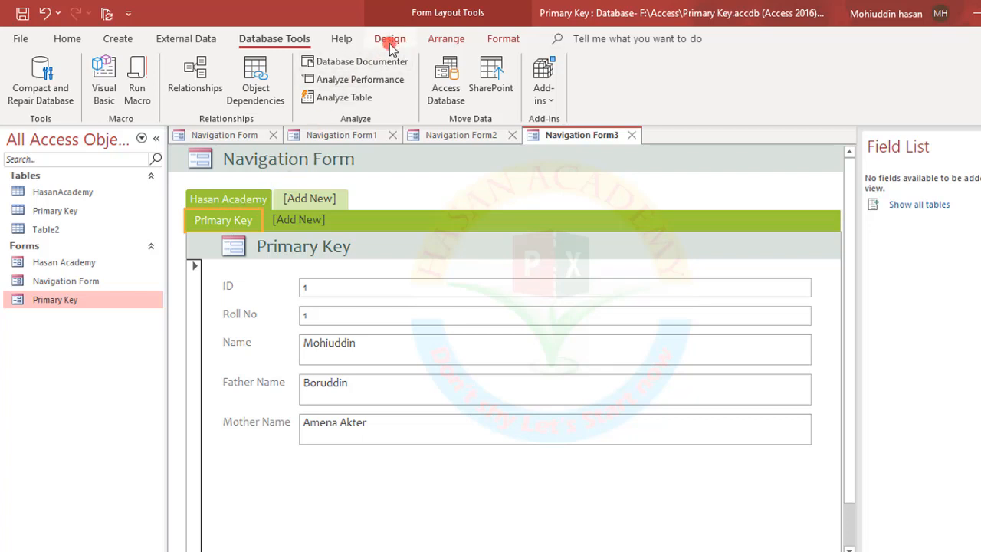
# Create a navigation form with the Horizontal Tabs and Vertical Tabs, Left layout
pyautogui.click(115, 38)
pyautogui.click(440, 81)
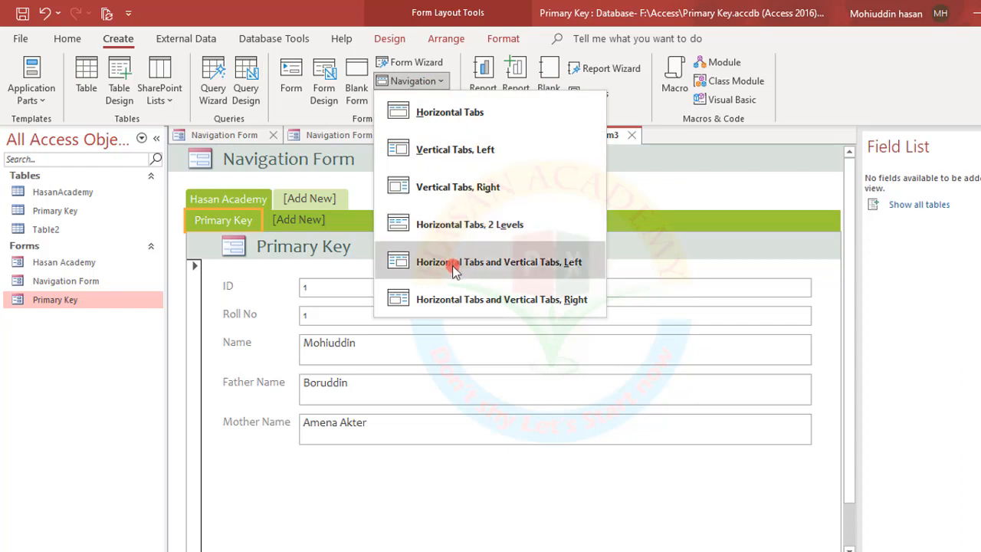
pyautogui.click(542, 262)
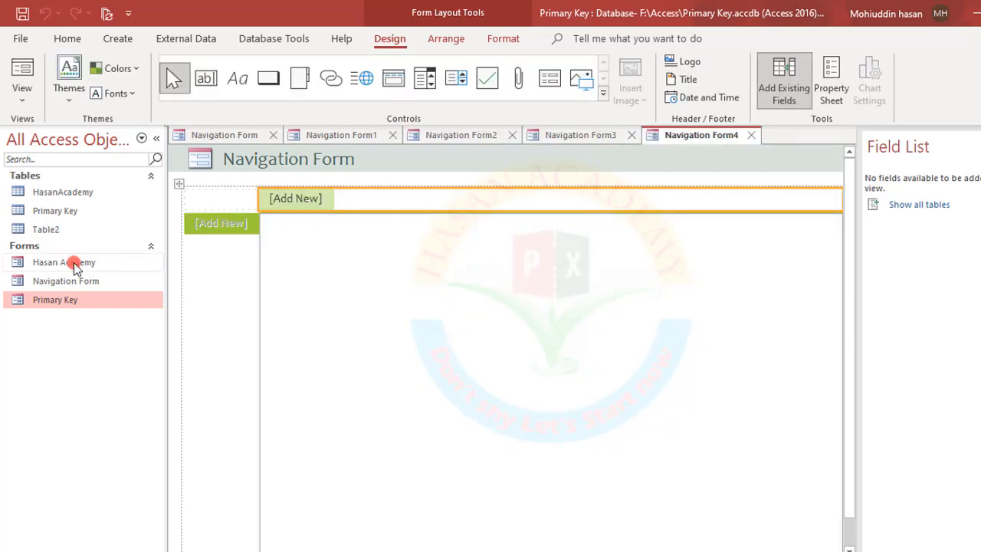
# Add Hasan Academy as the horizontal tab and Primary Key as the left vertical tab, and check both pages
pyautogui.moveTo(75, 264); pyautogui.dragTo(289, 197)
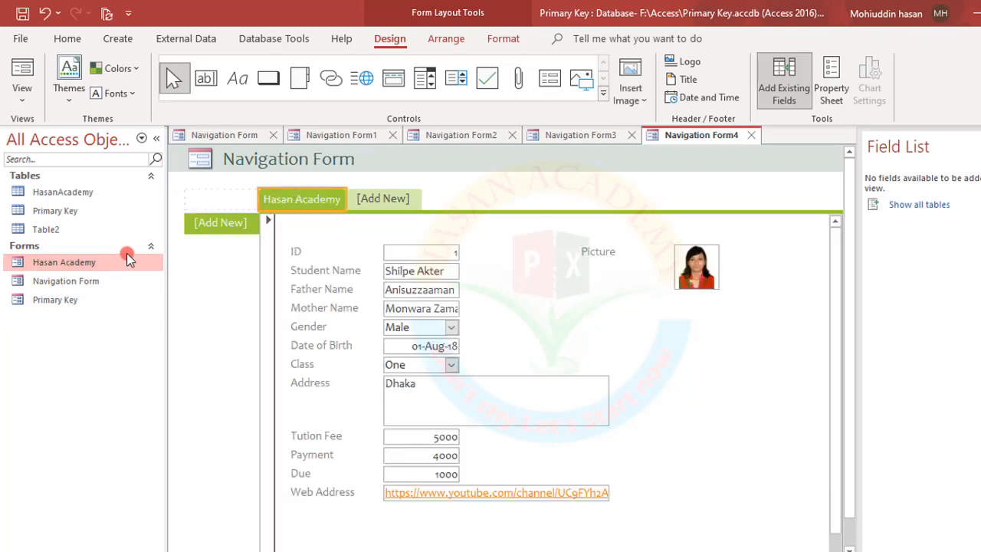
pyautogui.moveTo(58, 299); pyautogui.dragTo(221, 225)
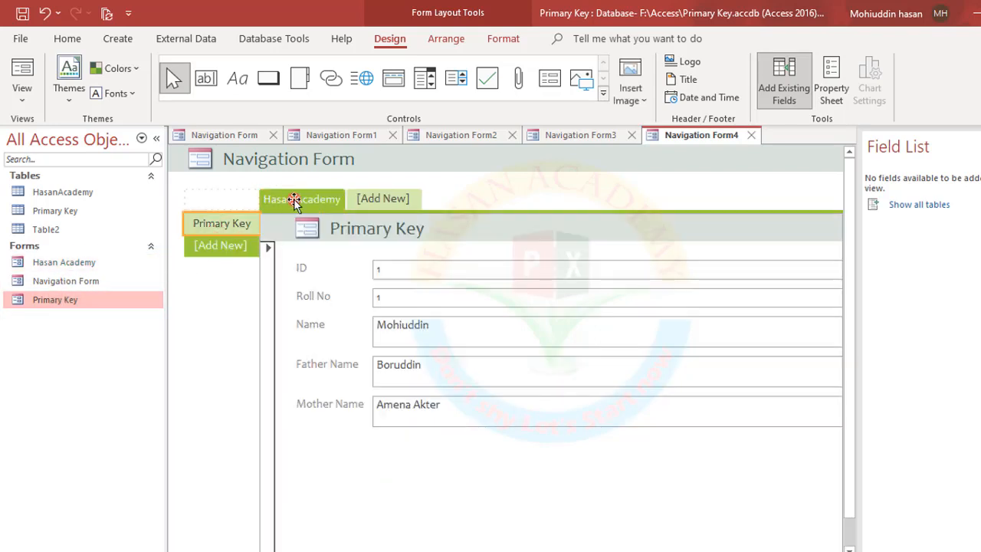
pyautogui.click(294, 200)
pyautogui.click(213, 223)
# Create a navigation form with the Horizontal Tabs and Vertical Tabs, Right layout
pyautogui.click(110, 42)
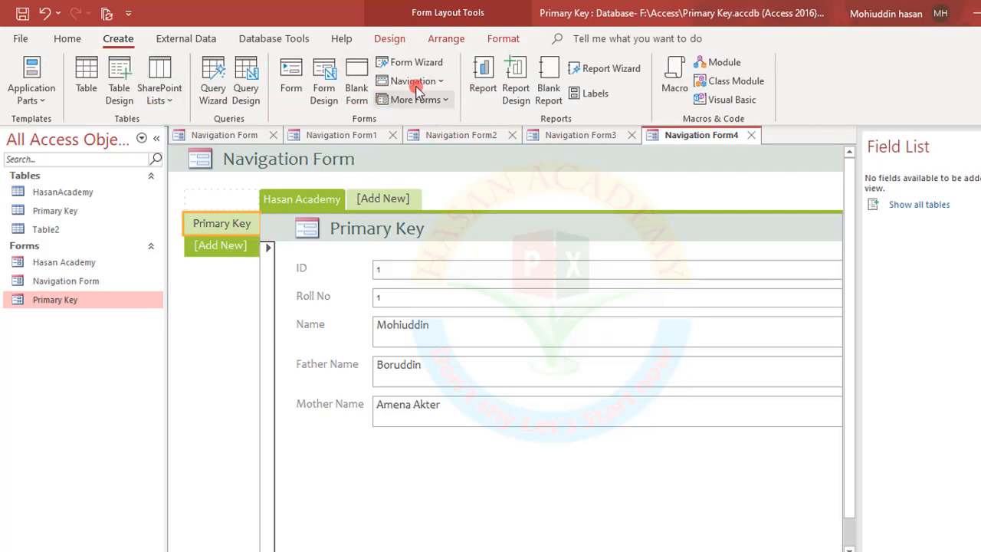
pyautogui.click(443, 81)
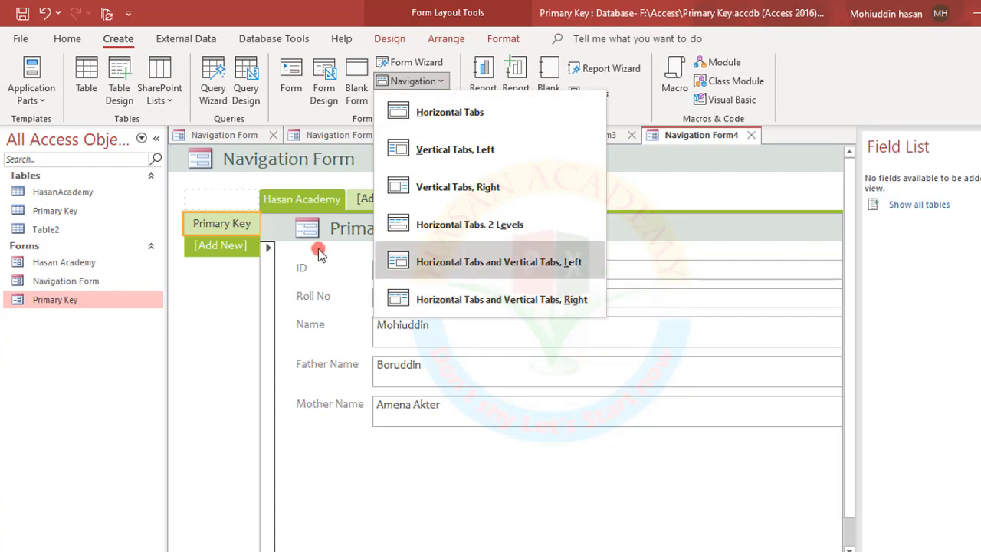
pyautogui.click(450, 288)
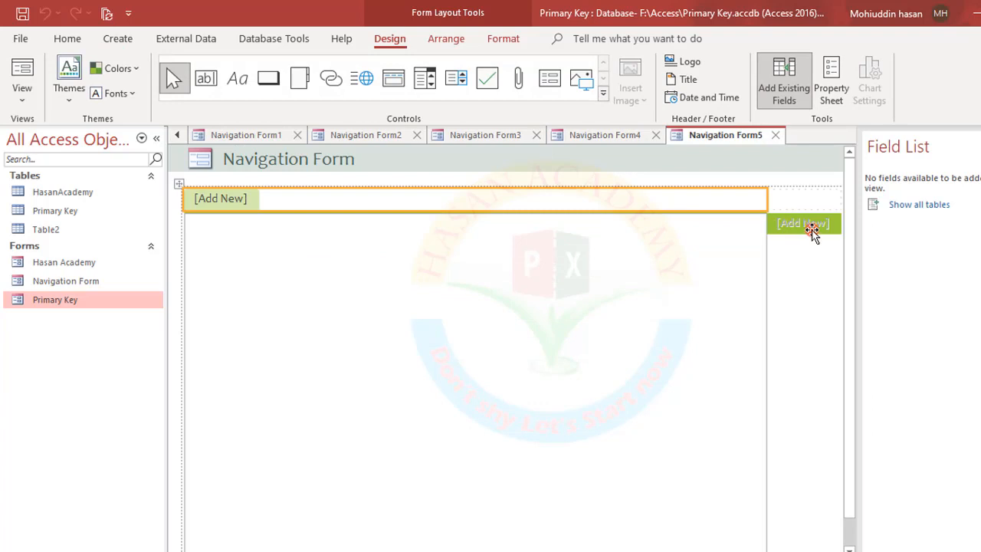
# Add Hasan Academy as the horizontal tab and Primary Key as the right vertical tab, and check both pages
pyautogui.moveTo(68, 263); pyautogui.dragTo(213, 199)
pyautogui.moveTo(43, 299); pyautogui.dragTo(790, 222)
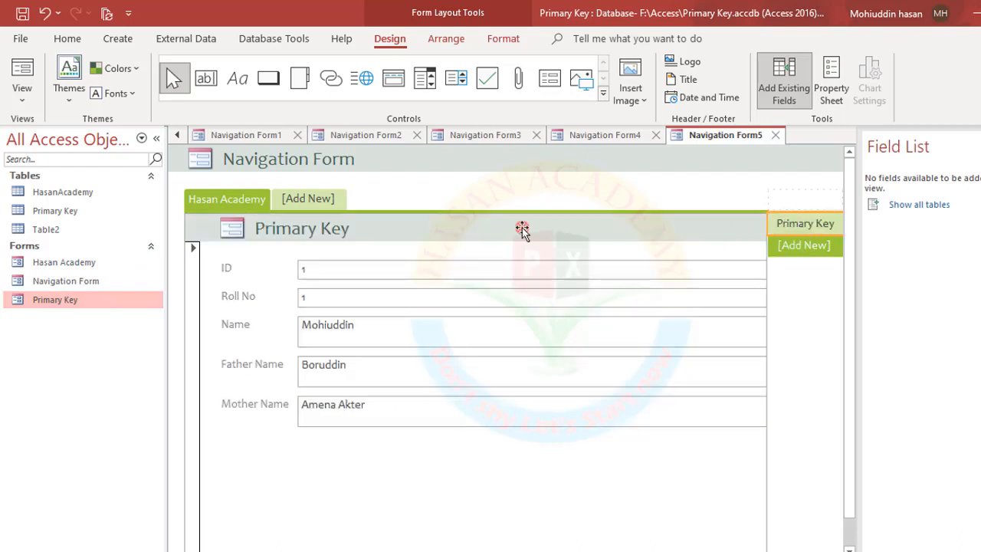
pyautogui.click(253, 201)
pyautogui.click(790, 223)
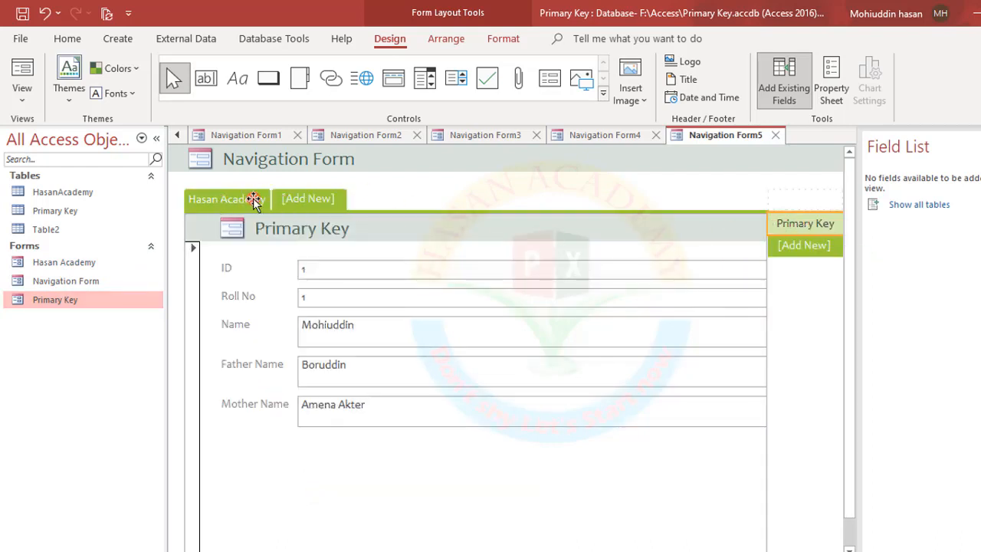
pyautogui.click(211, 199)
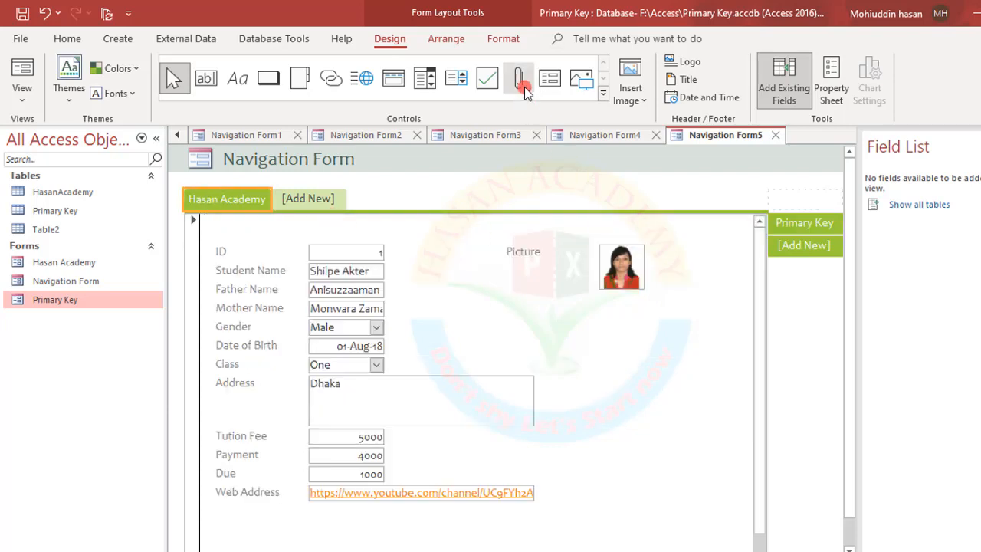
# Return to the two-level Navigation Form3 and show the formatting options for its Primary Key tab
pyautogui.click(117, 40)
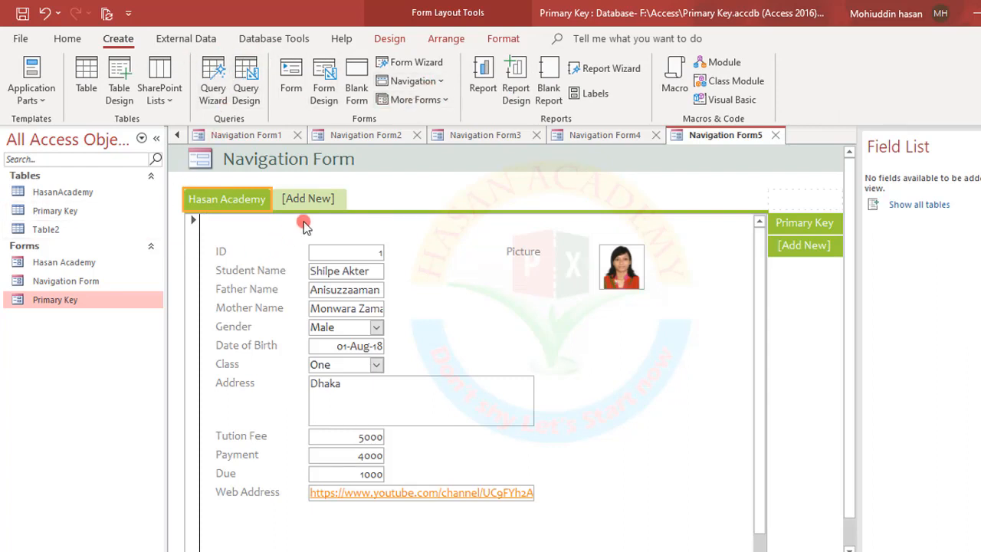
pyautogui.click(367, 137)
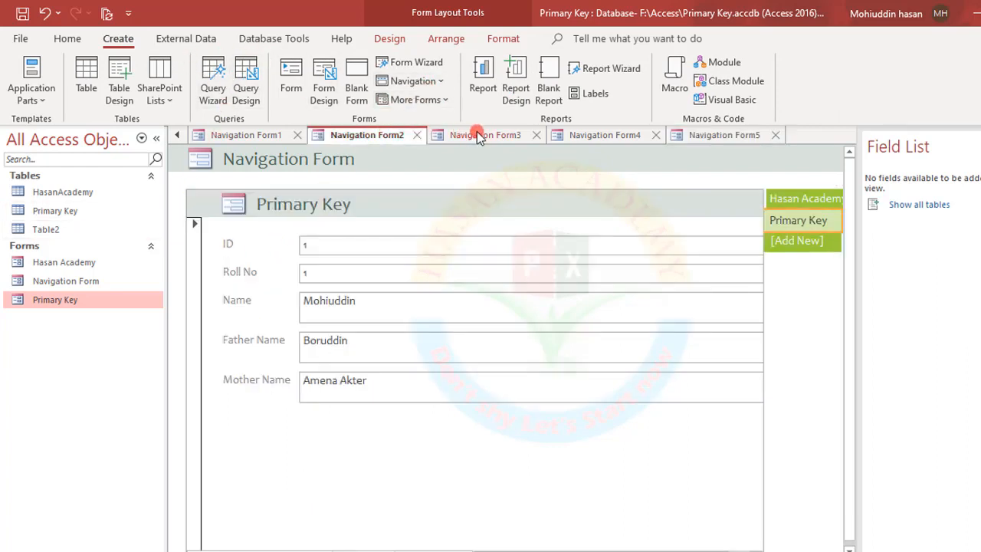
pyautogui.click(477, 135)
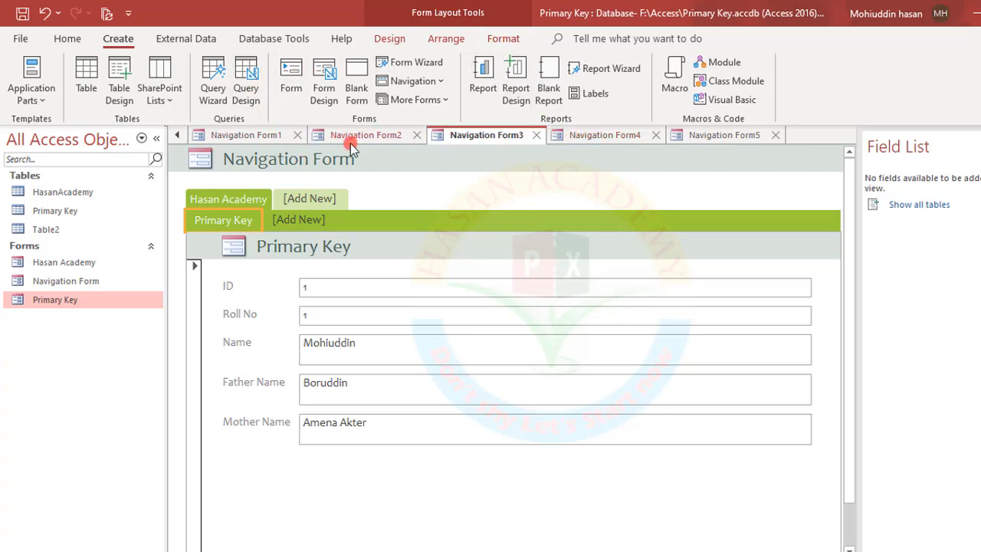
pyautogui.click(392, 40)
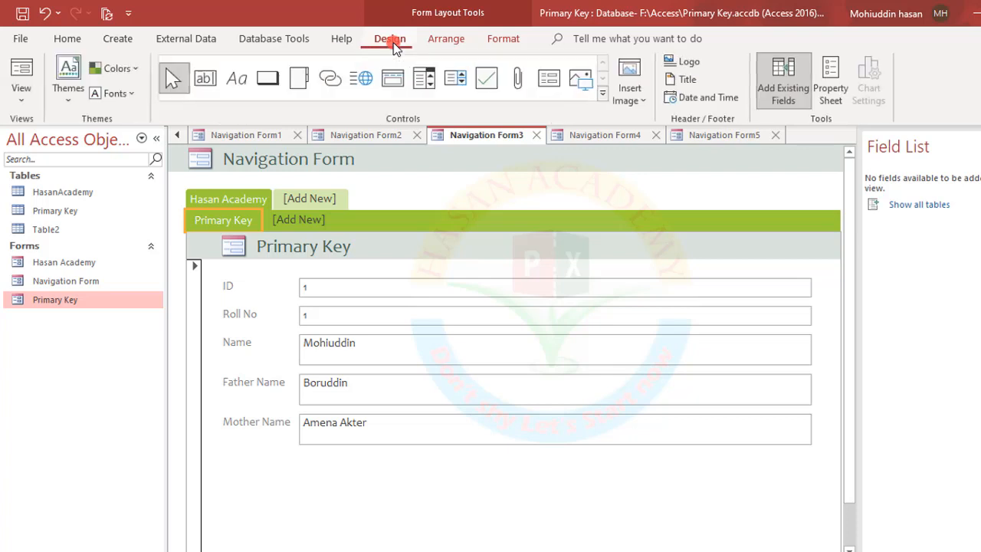
pyautogui.click(508, 40)
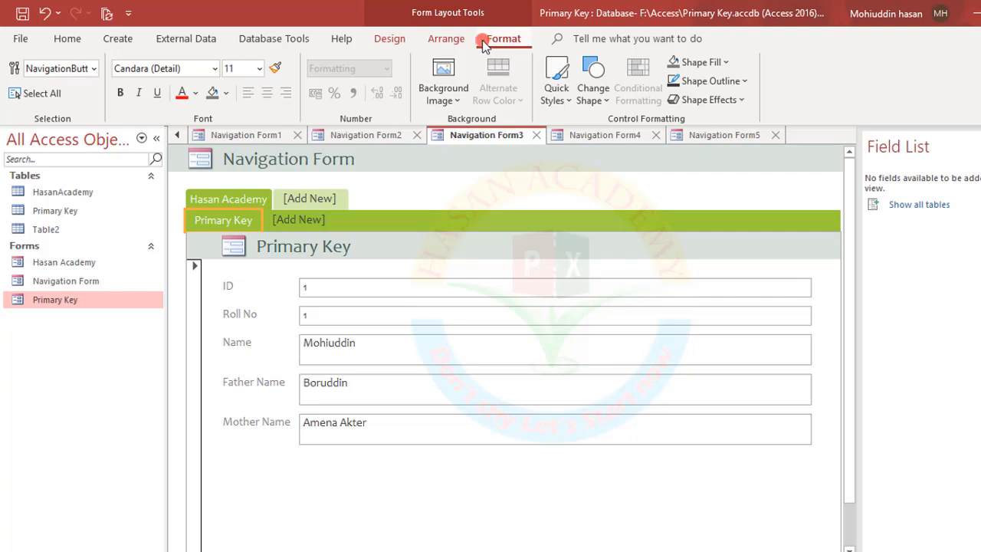
# Try light blue and white as the text color of the lower-level Primary Key tab
pyautogui.click(195, 92)
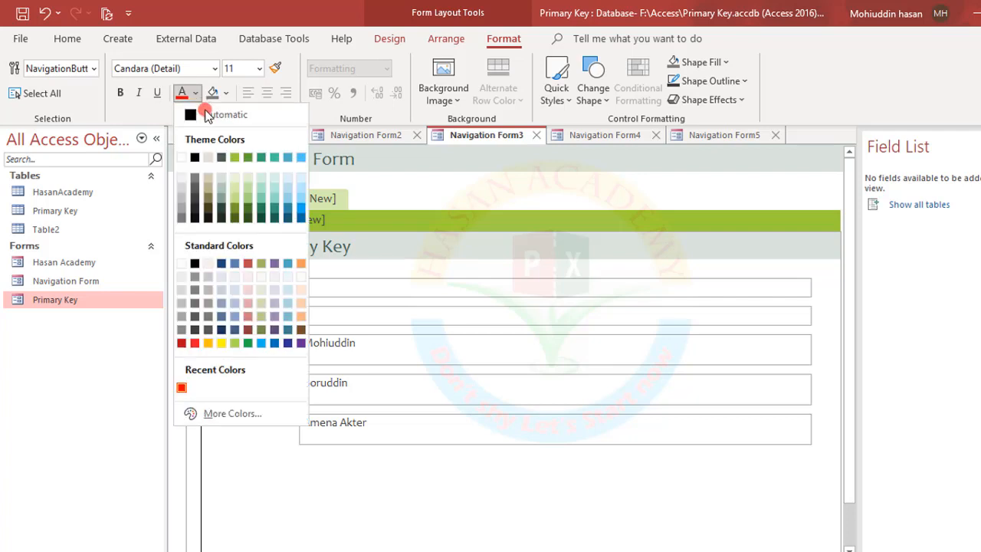
pyautogui.click(262, 343)
pyautogui.click(197, 93)
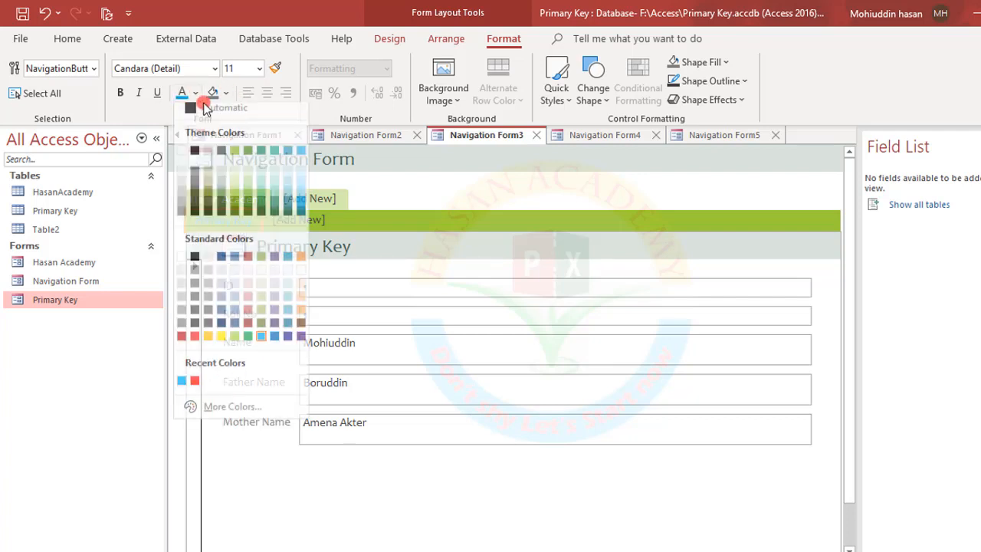
pyautogui.click(186, 161)
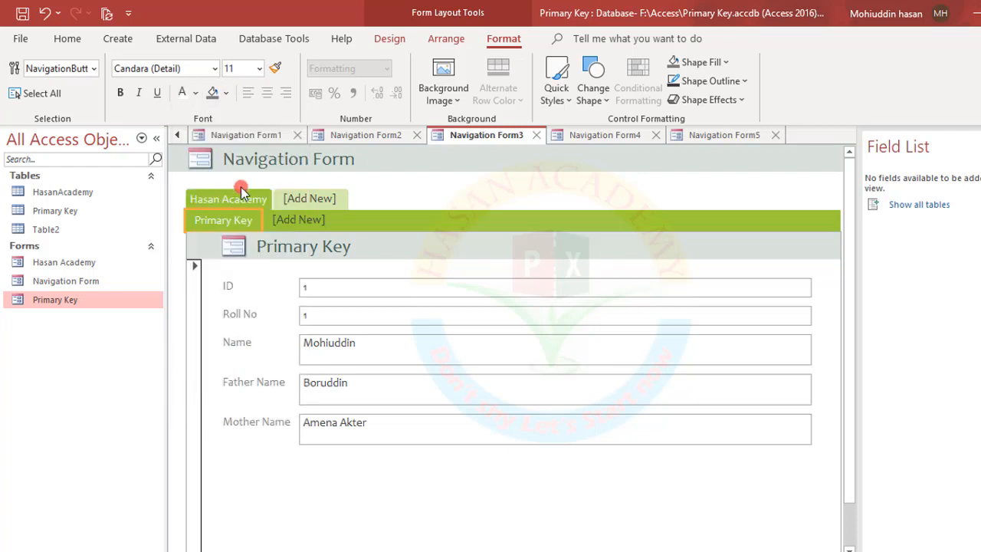
# Format the lower-level Primary Key tab's text as dark red, bold, italic and underlined
pyautogui.click(201, 96)
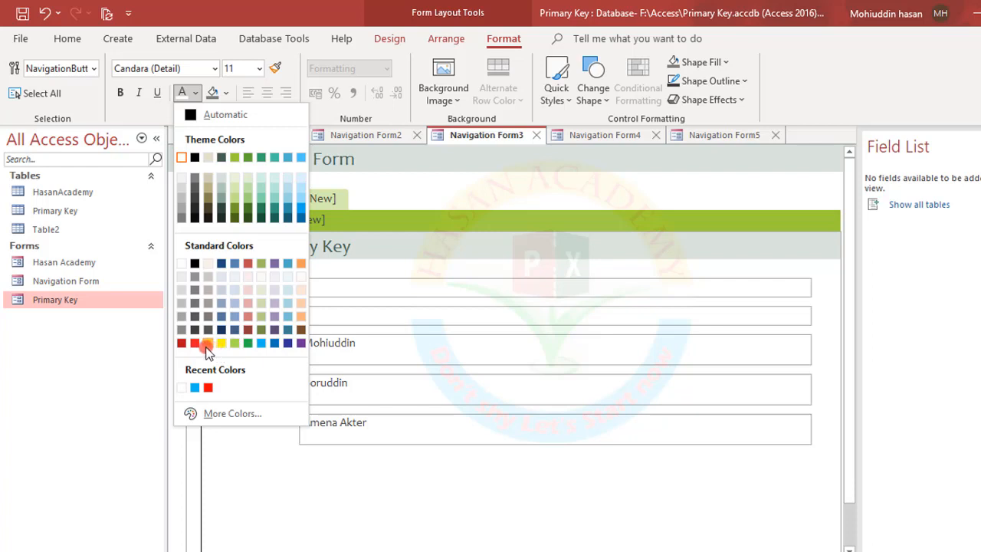
pyautogui.click(184, 345)
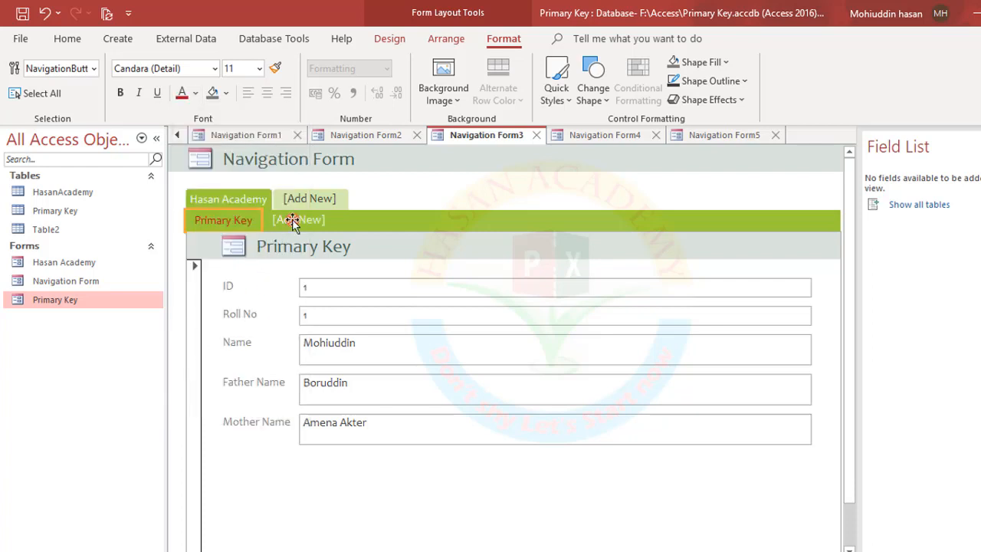
pyautogui.click(120, 95)
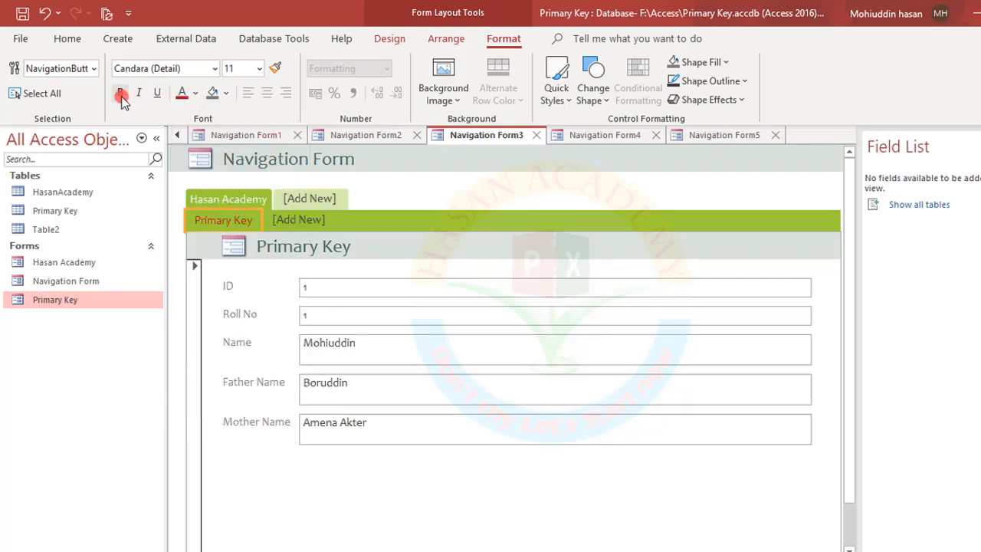
pyautogui.click(141, 95)
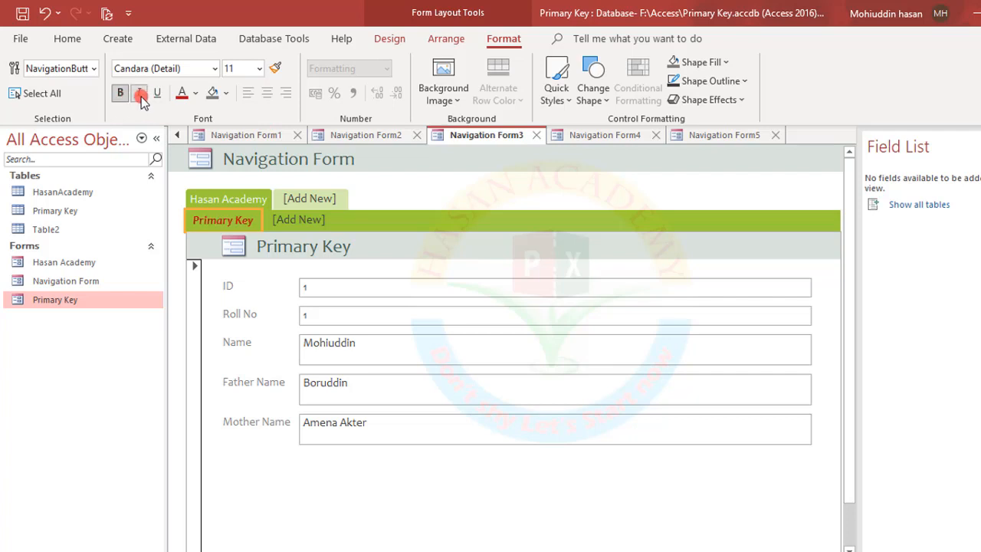
pyautogui.click(157, 94)
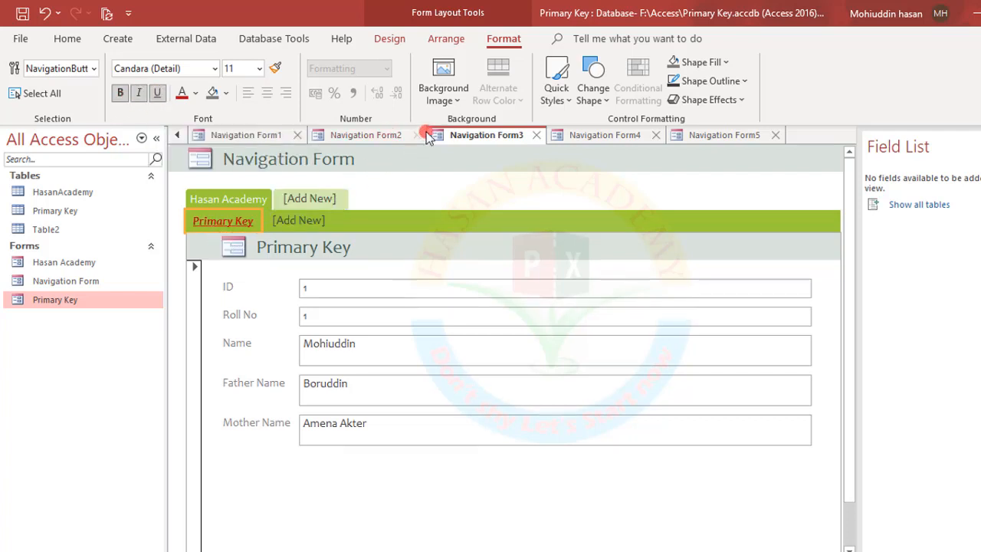
# Change the shape of the lower-level Primary Key tab to a rounded rectangle
pyautogui.click(595, 89)
pyautogui.click(591, 189)
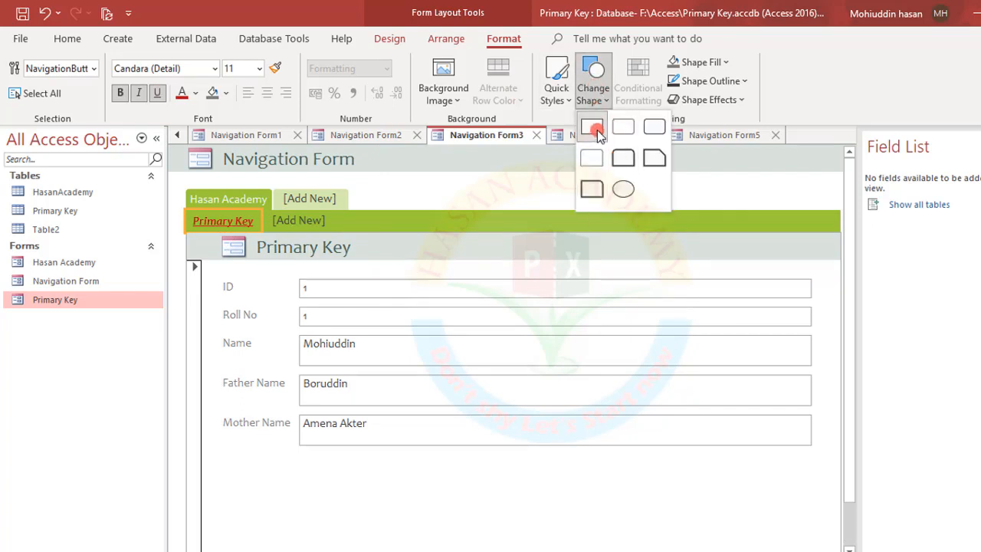
pyautogui.click(655, 128)
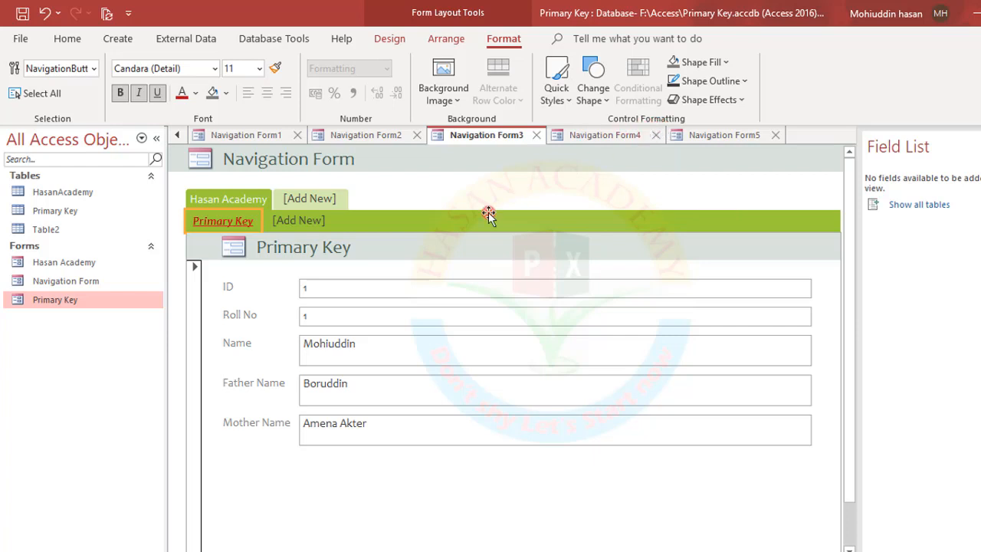
# Switch back through Navigation Form2 and Navigation Form1 to the first Navigation Form with horizontal tabs
pyautogui.click(299, 203)
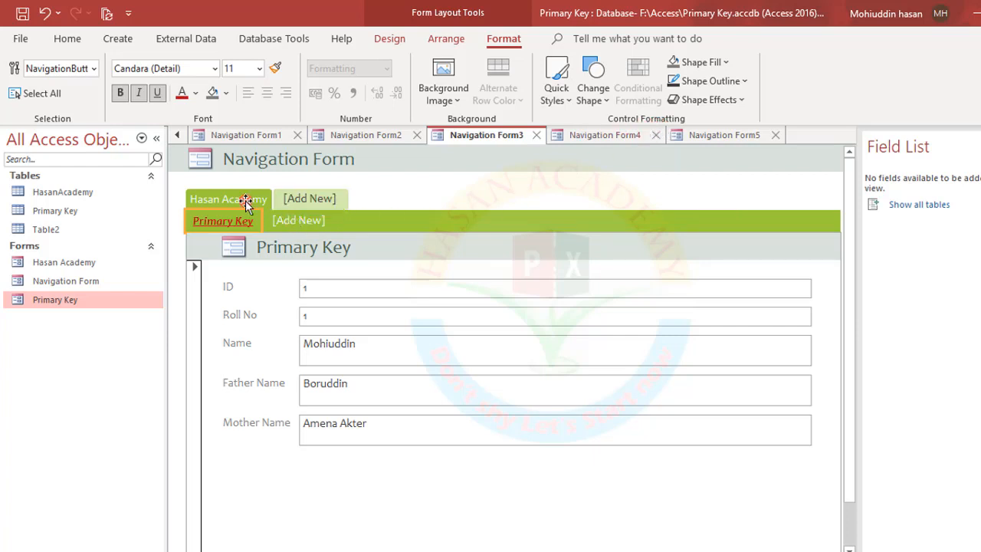
pyautogui.click(370, 136)
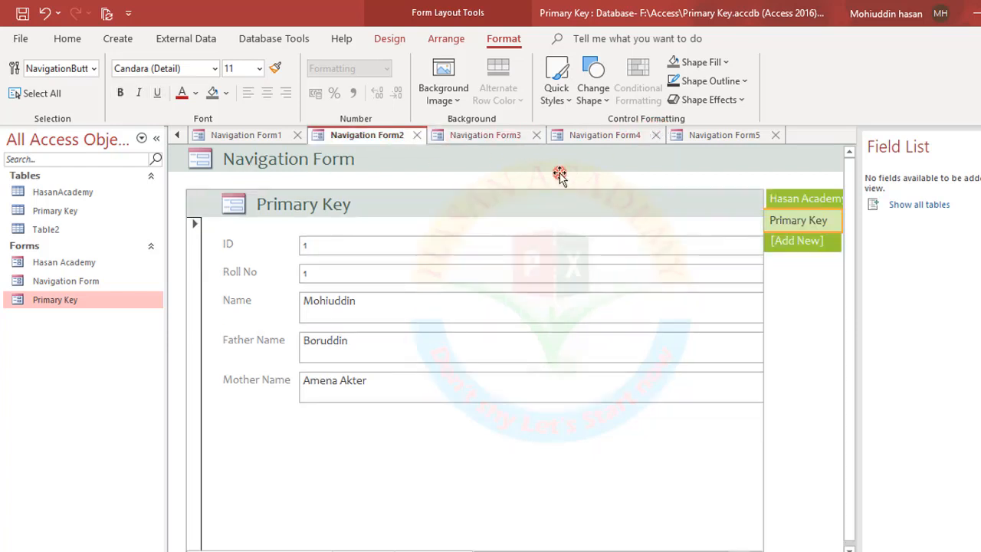
pyautogui.click(229, 136)
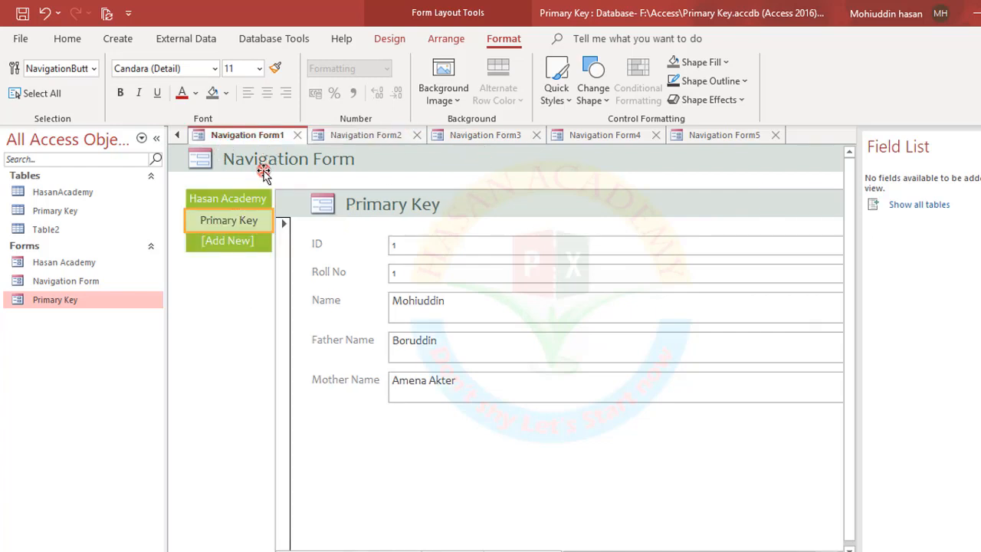
pyautogui.click(176, 139)
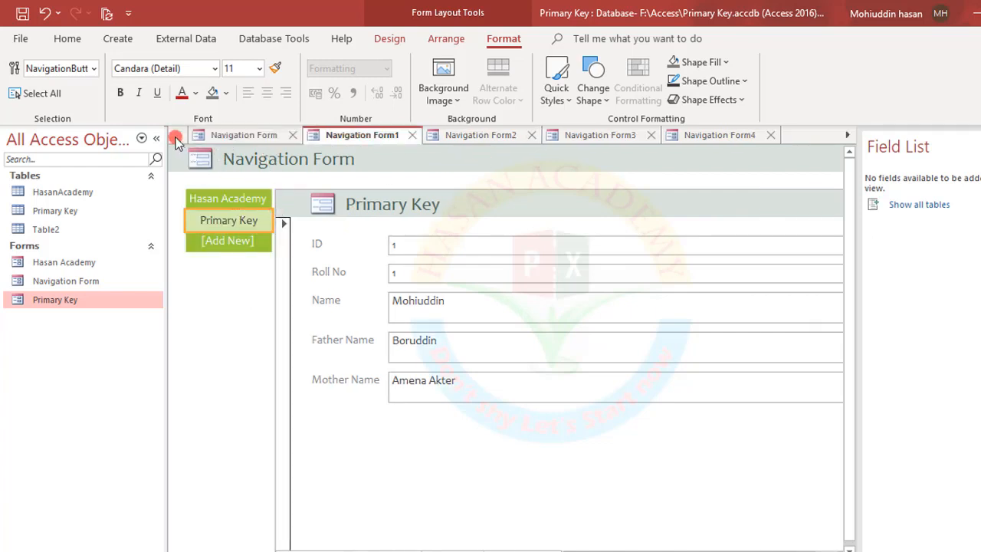
pyautogui.click(226, 138)
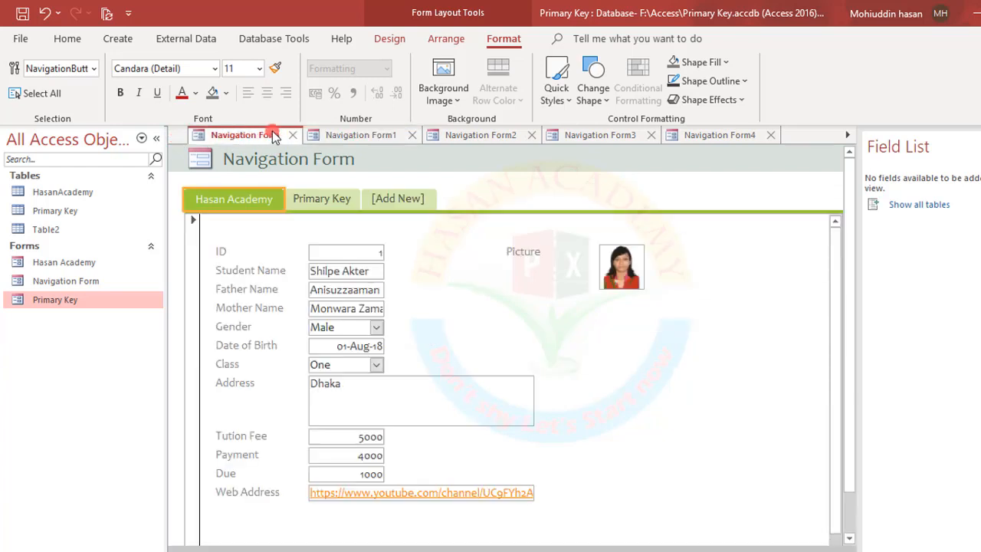
# Apply the green theme quick style from the last row of styles to the Primary Key tab of Navigation Form
pyautogui.click(314, 200)
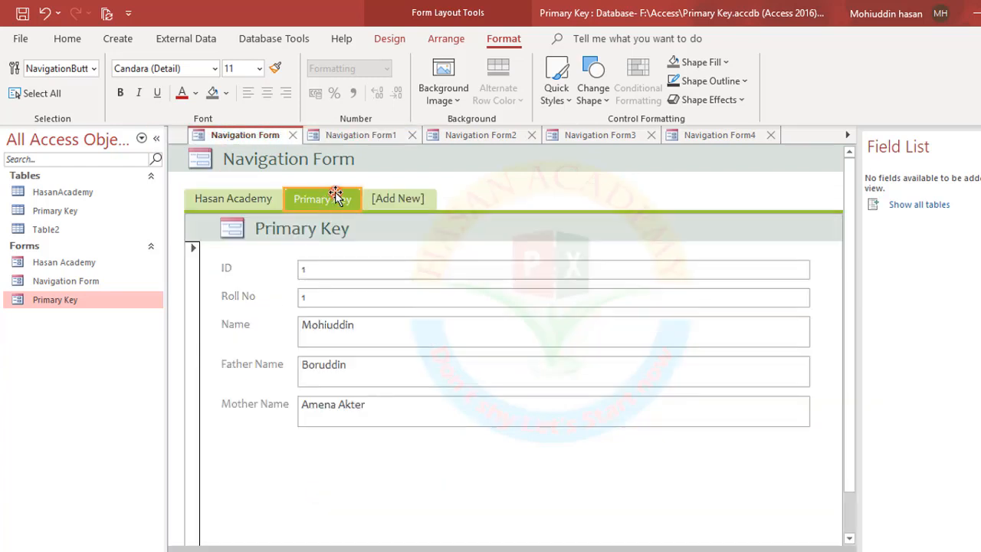
pyautogui.click(557, 91)
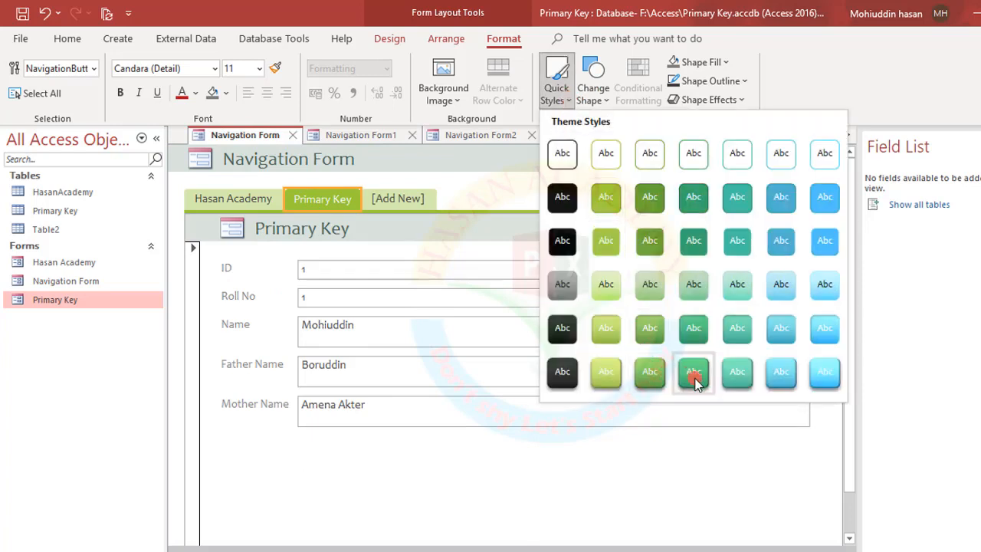
pyautogui.click(694, 381)
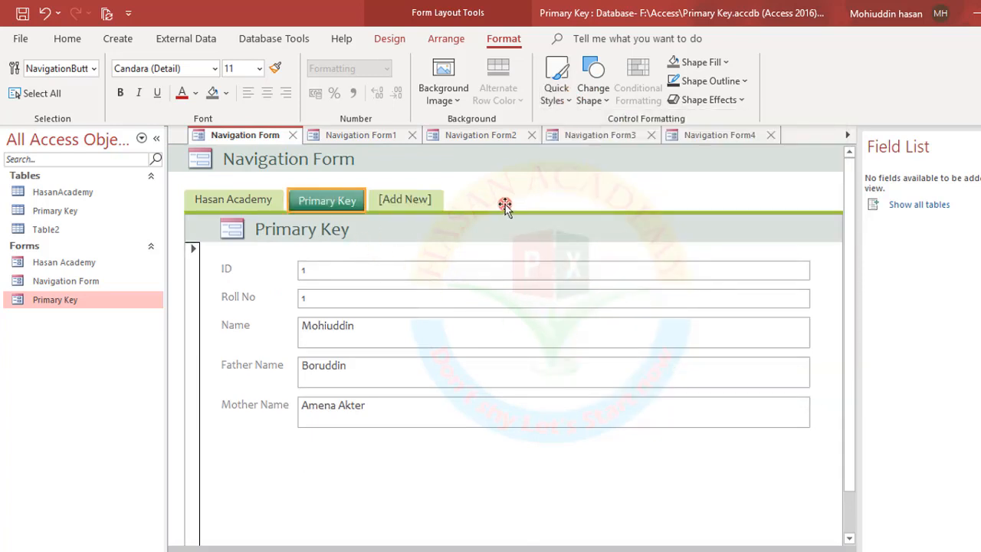
pyautogui.click(479, 212)
# Apply a bright blue theme quick style to the Hasan Academy tab and compare it with the Primary Key tab
pyautogui.click(232, 199)
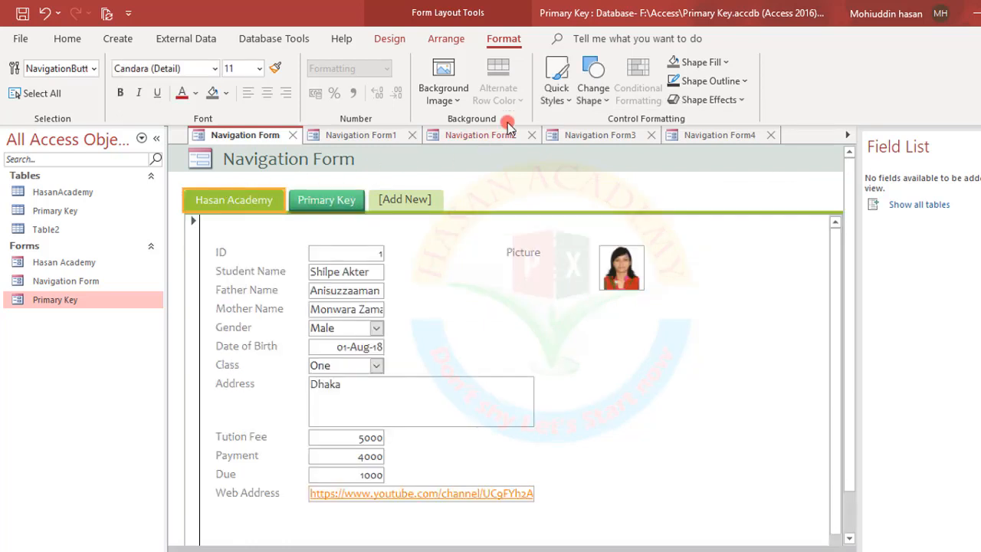
pyautogui.click(556, 80)
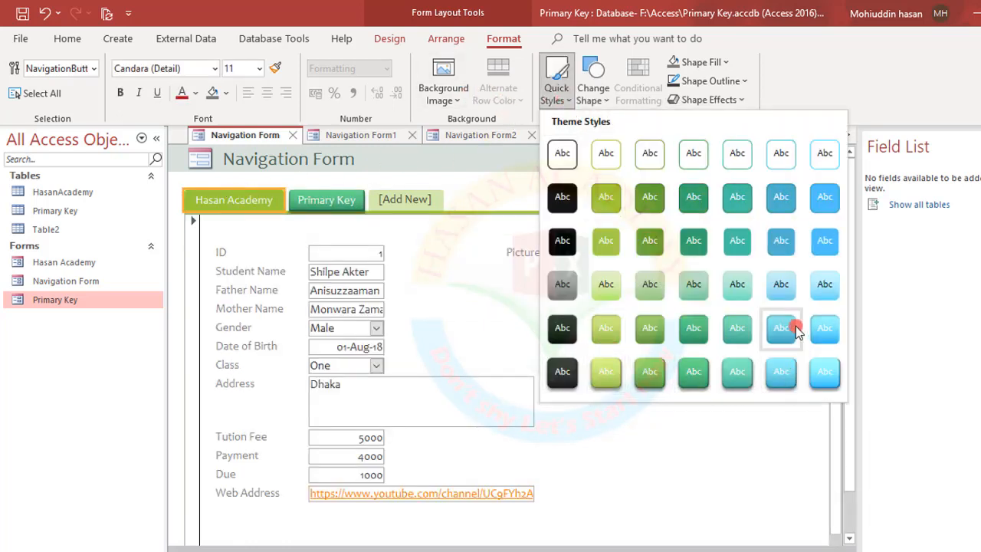
pyautogui.click(788, 359)
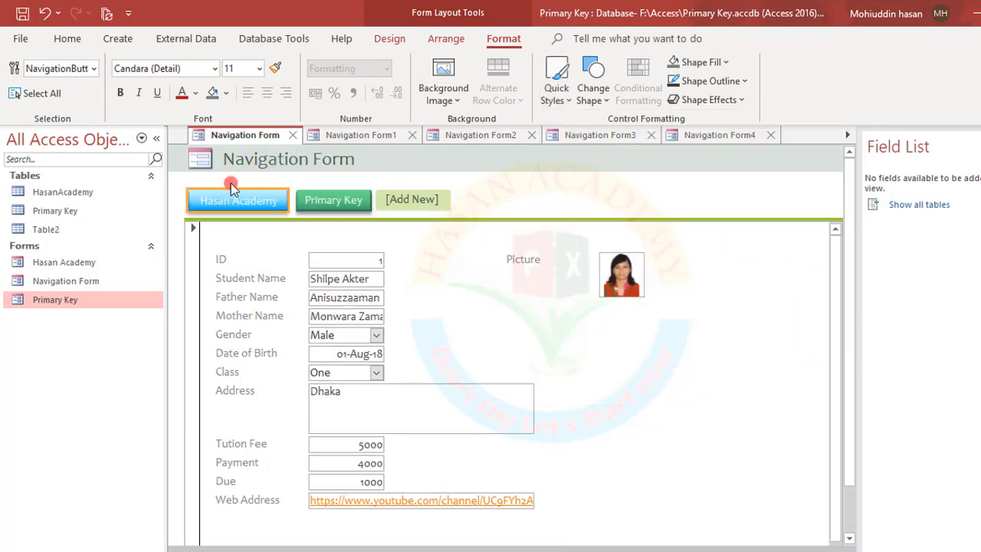
pyautogui.click(326, 205)
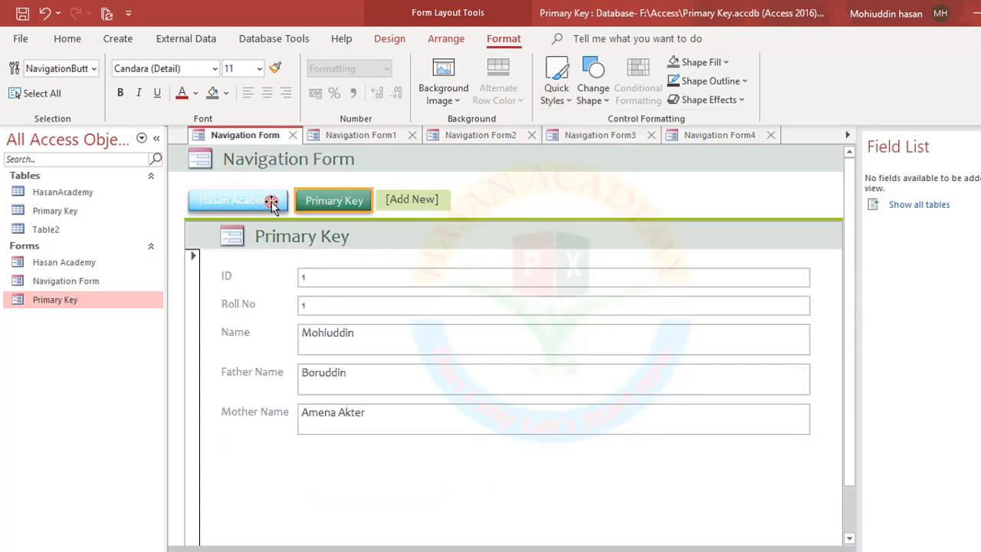
pyautogui.click(250, 200)
pyautogui.click(335, 204)
# Try green and white as the text color of the Hasan Academy tab
pyautogui.click(240, 201)
pyautogui.click(184, 93)
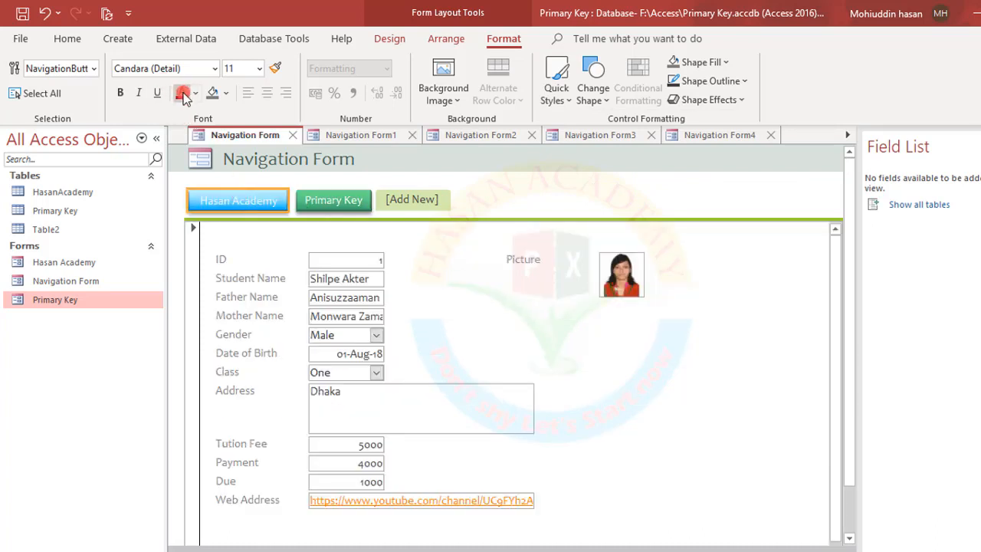
pyautogui.click(194, 92)
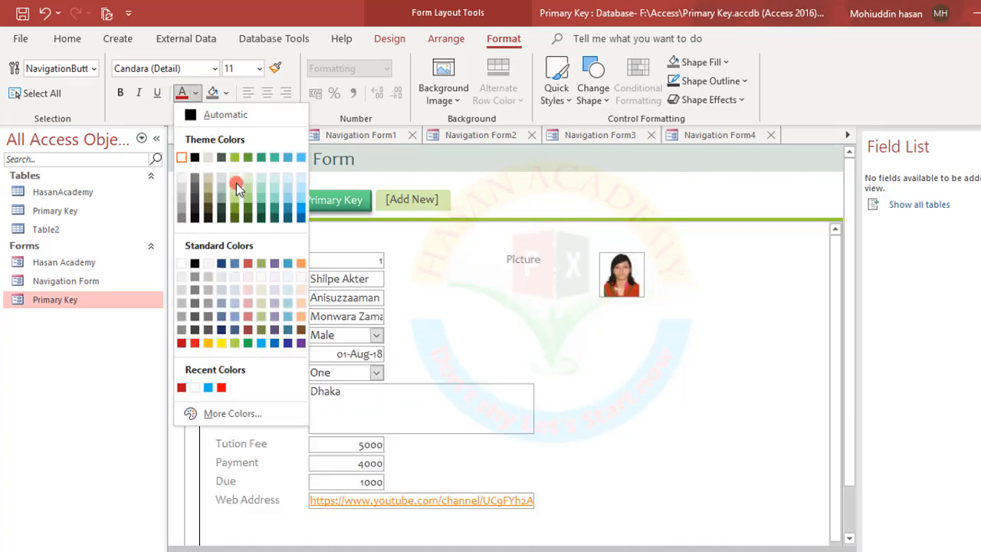
pyautogui.click(243, 341)
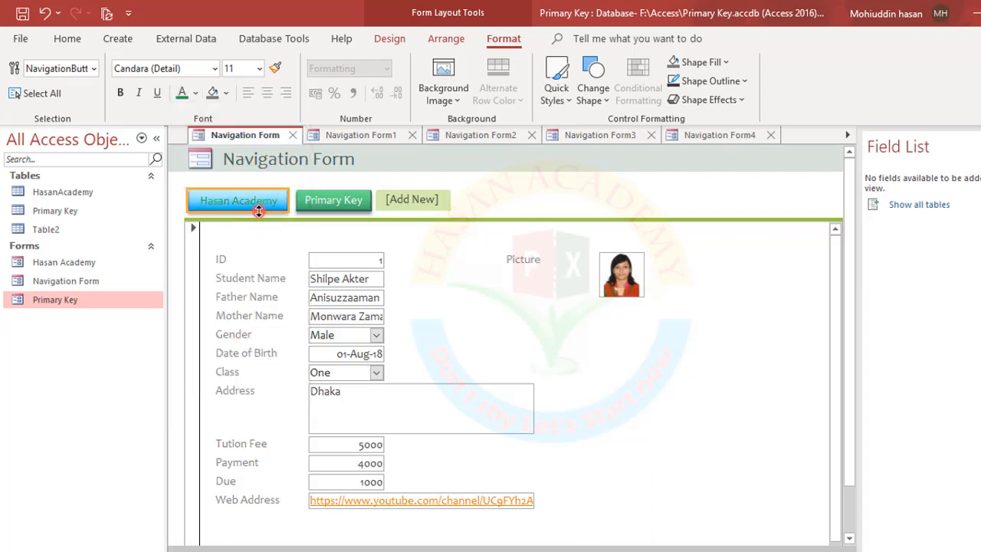
pyautogui.click(196, 93)
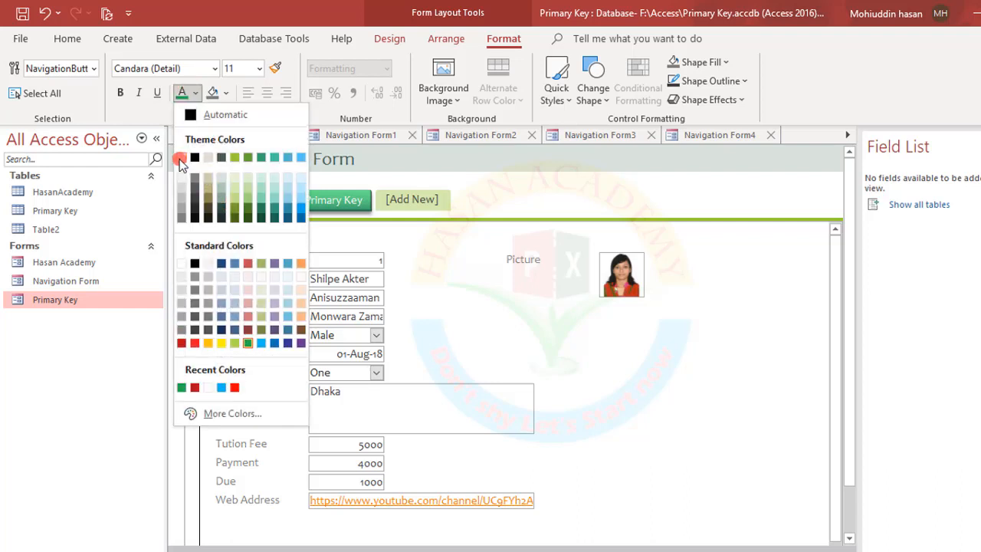
pyautogui.click(183, 158)
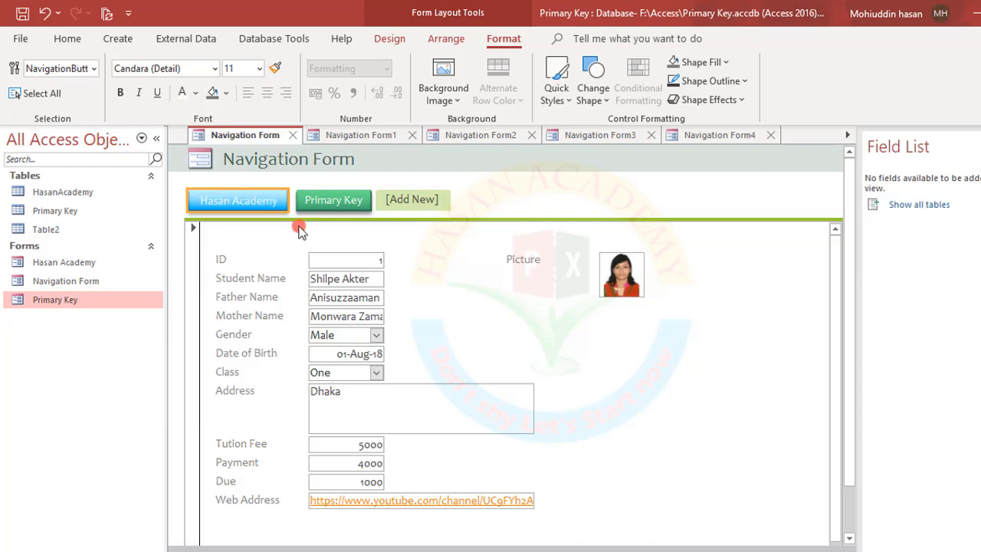
# Set the Hasan Academy tab's text color to the recently used bright red and view it with the Primary Key tab selected
pyautogui.click(196, 93)
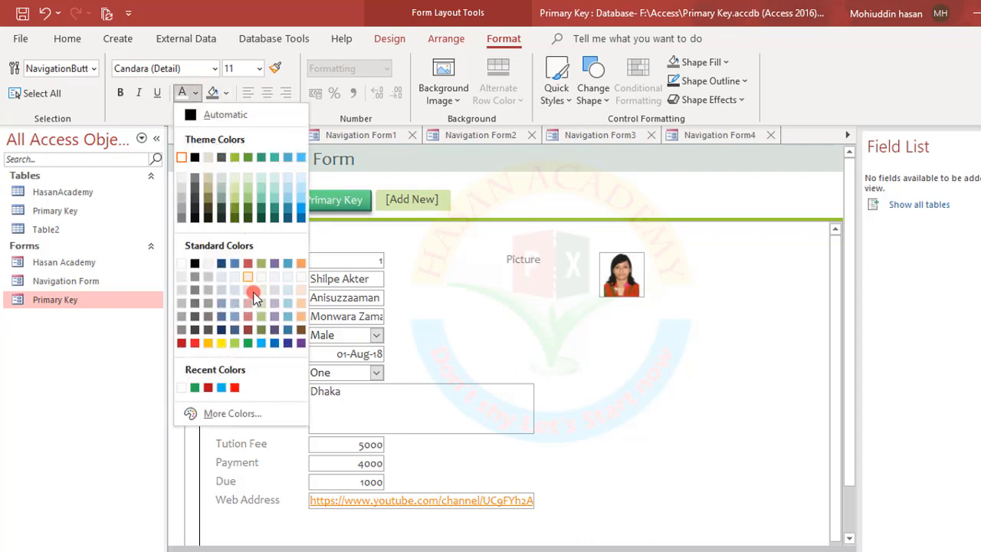
pyautogui.click(233, 387)
pyautogui.click(348, 202)
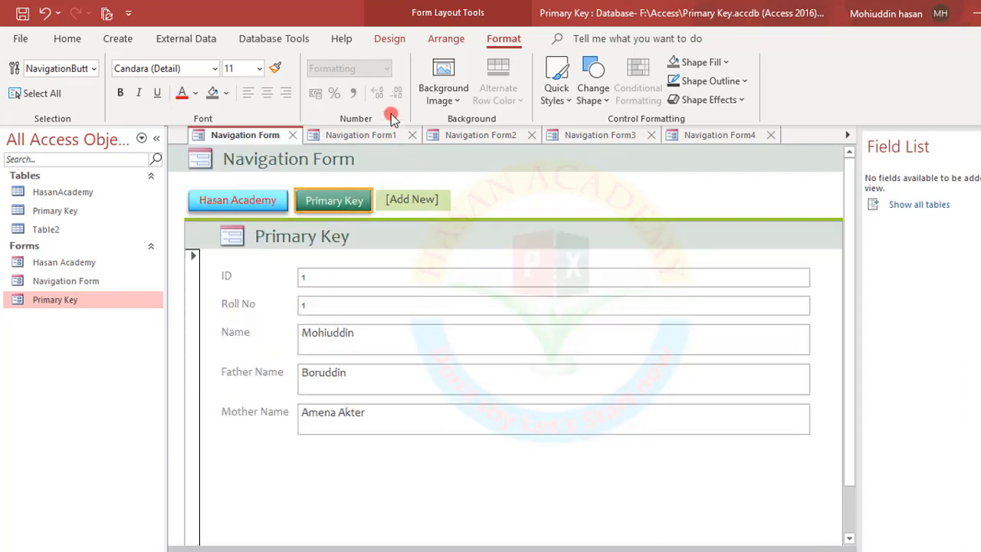
# Review the background image, shape fill and font options for the Primary Key tab, and switch back to the Hasan Academy tab
pyautogui.click(454, 105)
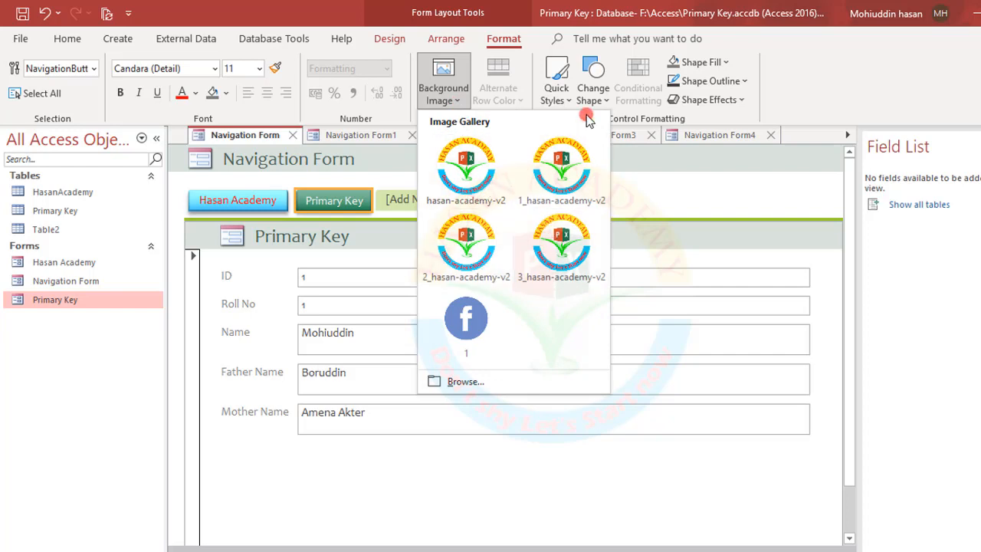
pyautogui.click(768, 82)
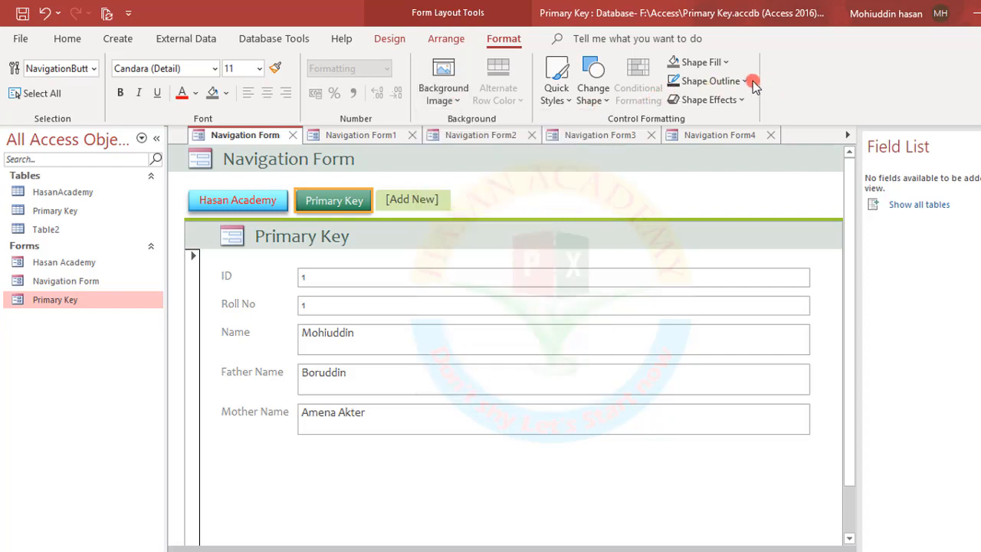
pyautogui.click(745, 80)
pyautogui.click(719, 63)
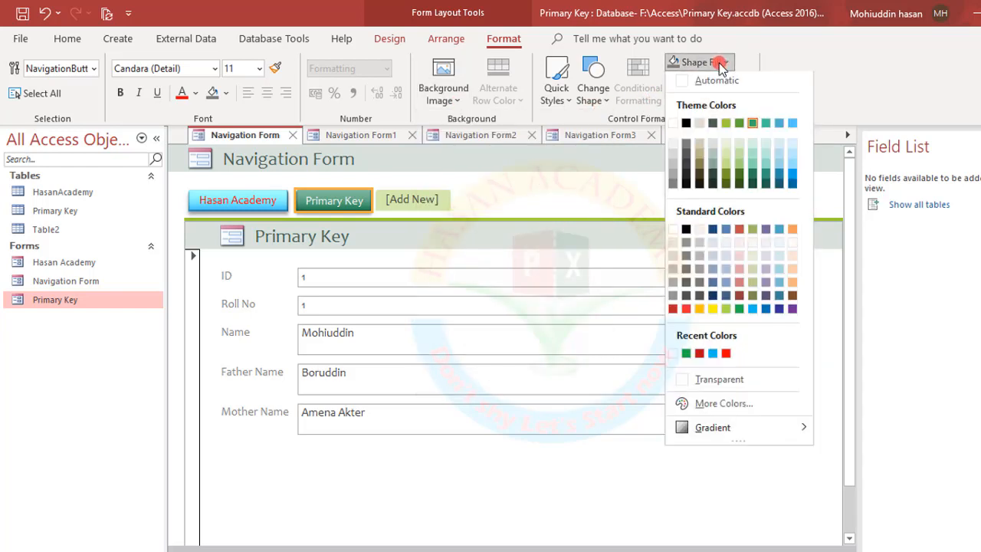
pyautogui.click(216, 68)
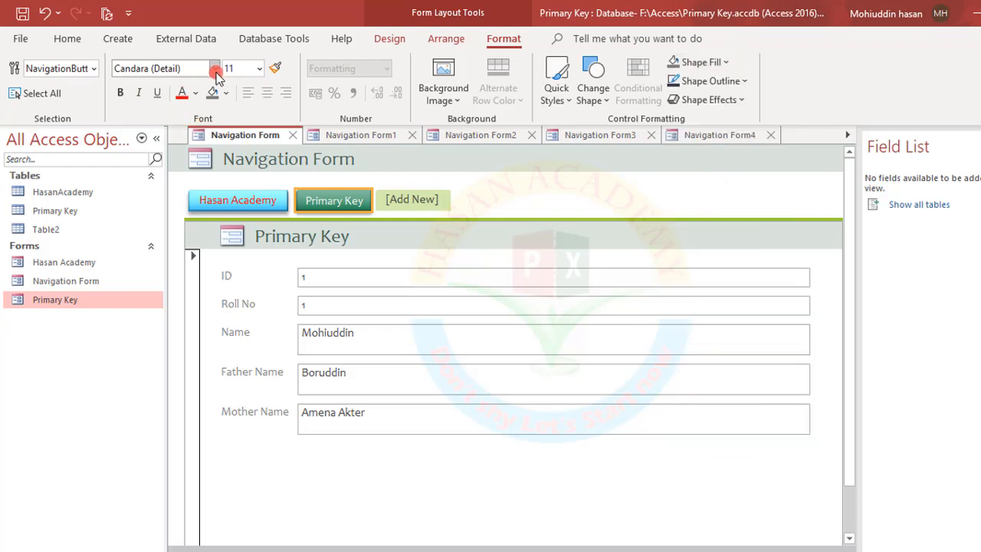
pyautogui.click(216, 69)
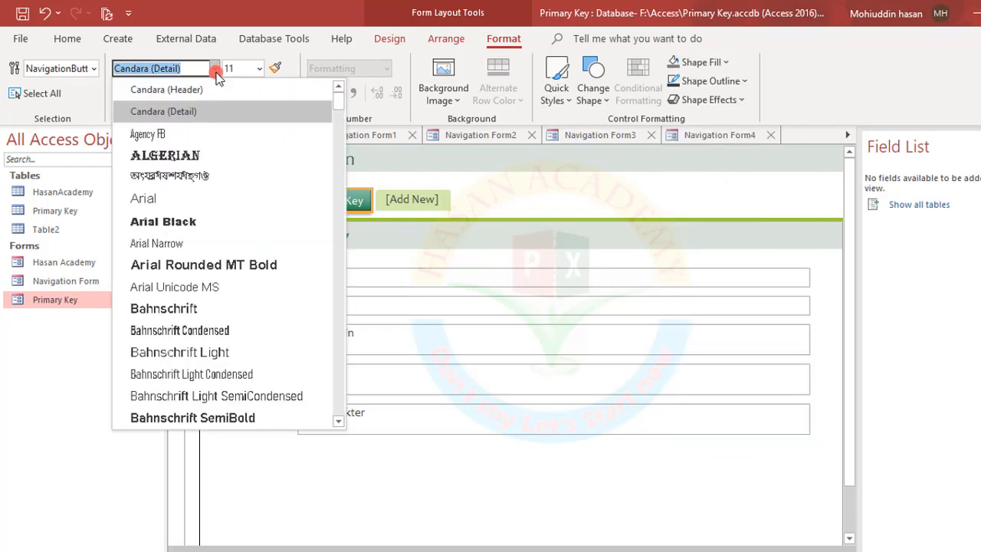
pyautogui.click(86, 70)
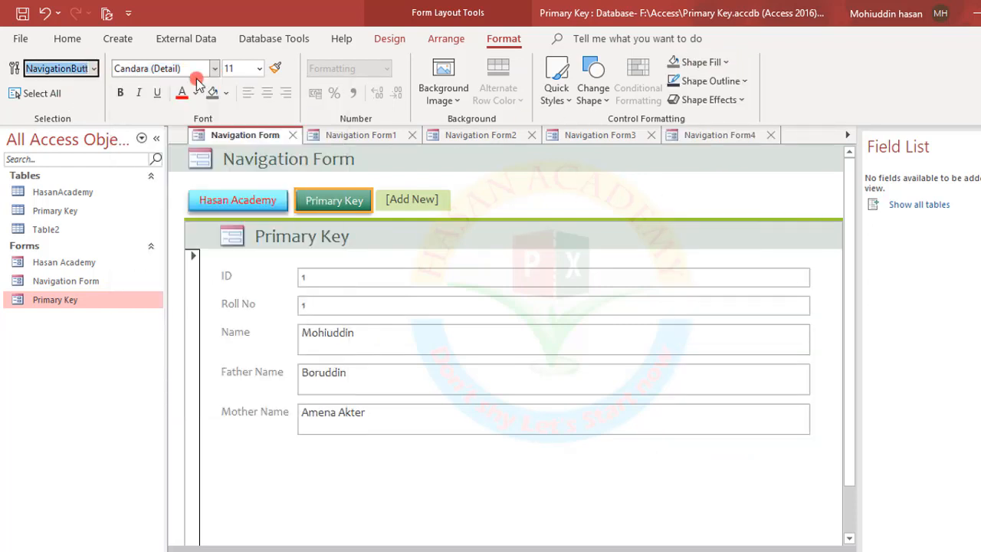
pyautogui.click(404, 197)
pyautogui.click(339, 199)
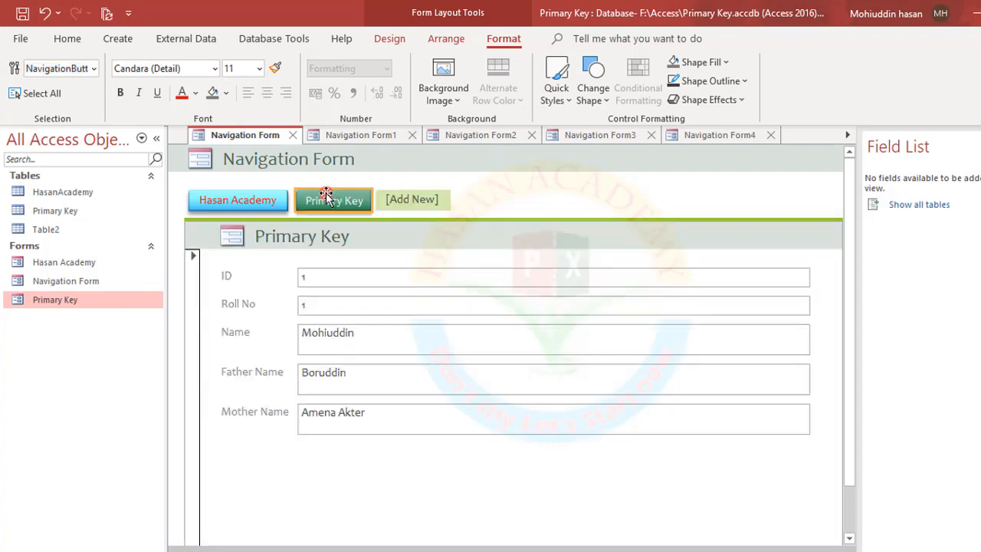
pyautogui.click(256, 198)
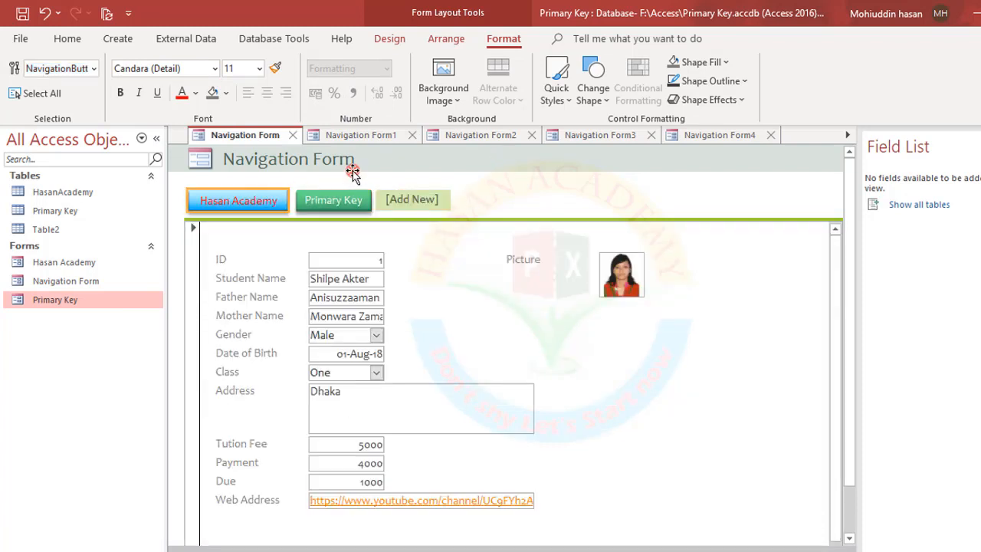